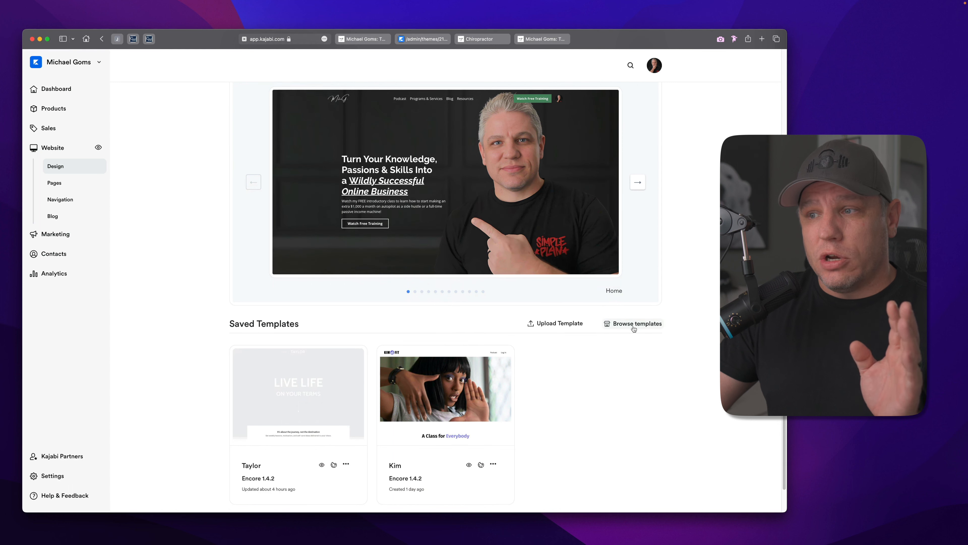
Browse the template store and preview the full layout of the Taylor template, closing the preview without adding it
click(631, 324)
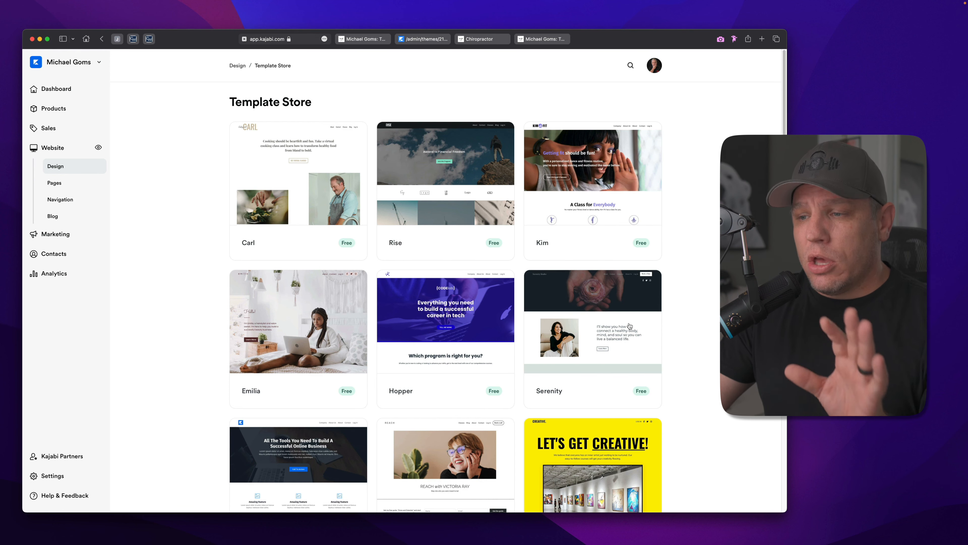
scroll(610, 324, down, 5)
scroll(575, 322, down, 2)
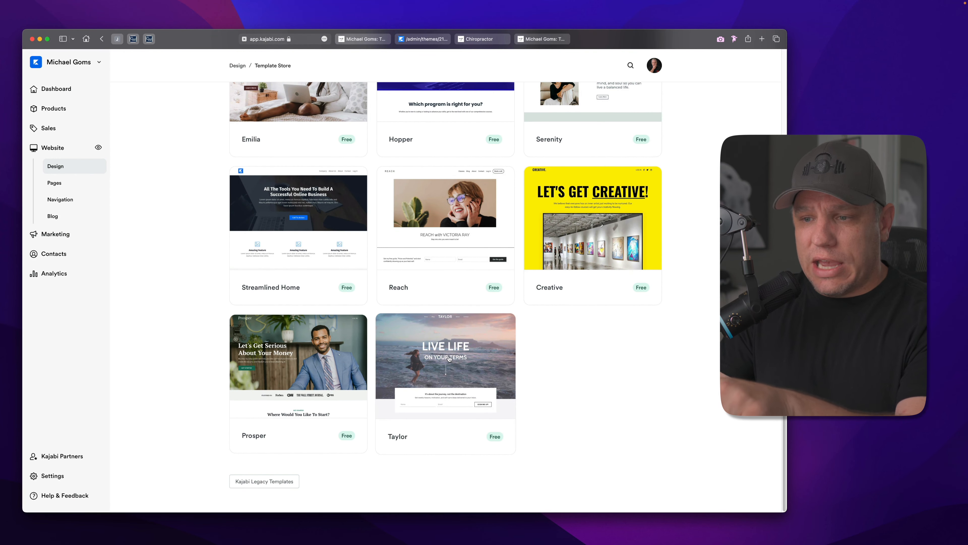
click(449, 359)
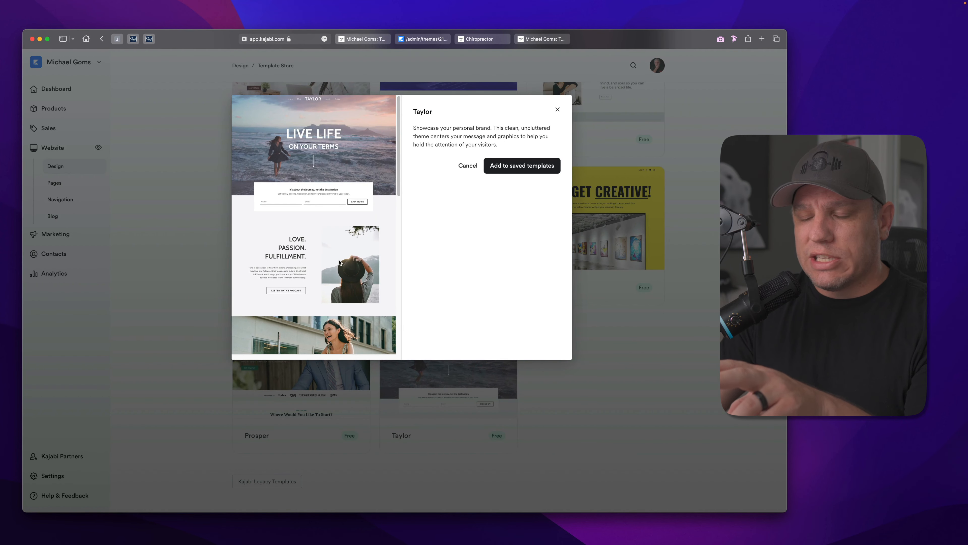
scroll(340, 263, down, 10)
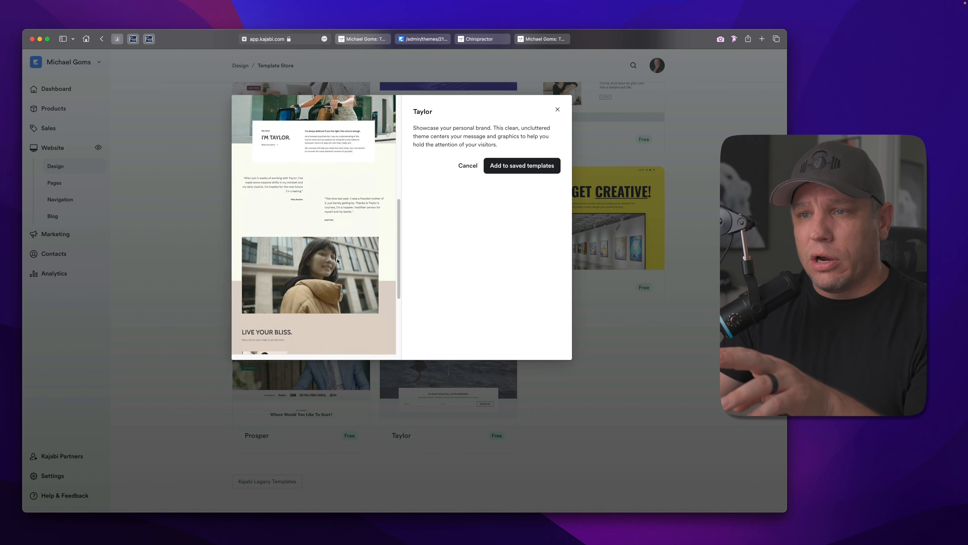
scroll(338, 262, up, 10)
scroll(337, 262, down, 7)
scroll(337, 262, up, 7)
scroll(338, 262, up, 1)
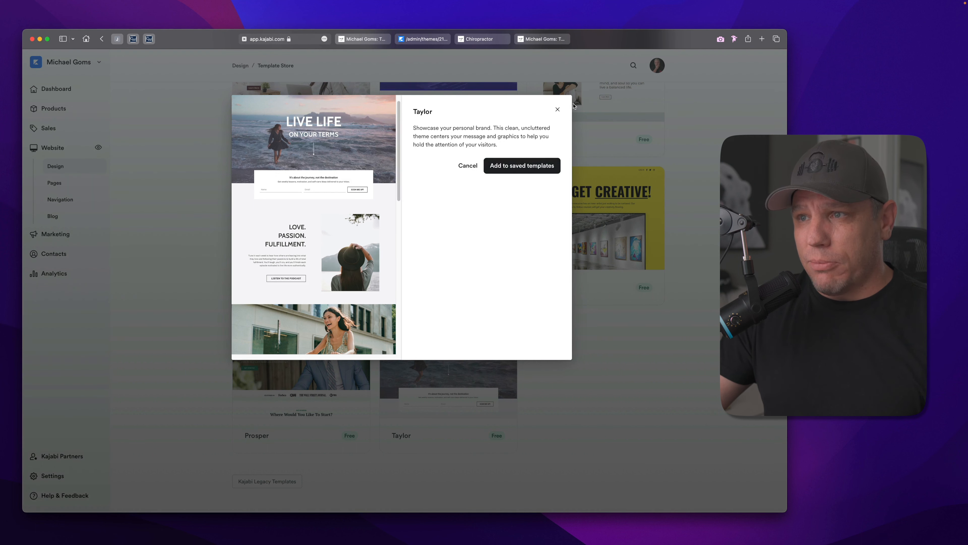
click(558, 111)
Return to the Design page and open the saved Taylor template for customizing
click(55, 166)
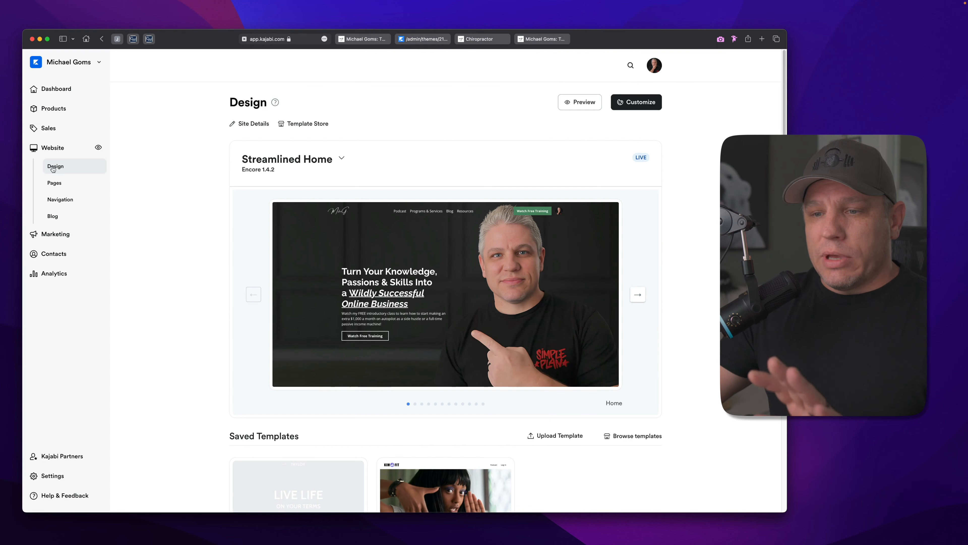
scroll(308, 196, down, 4)
mouse_move(313, 376)
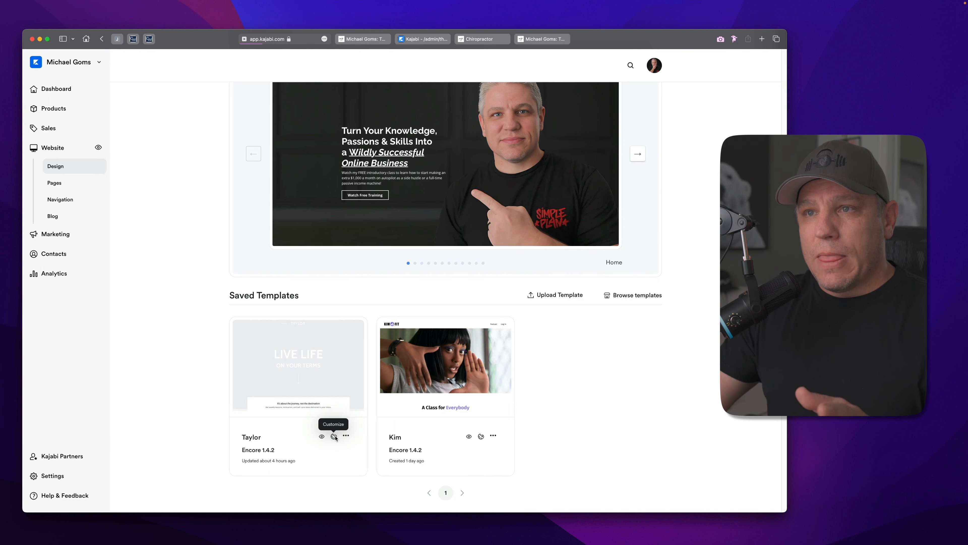
click(334, 437)
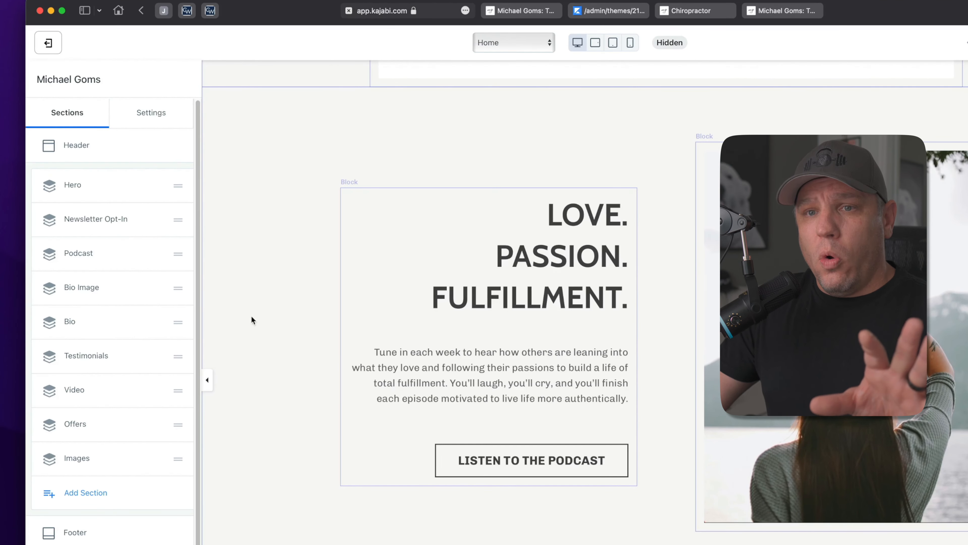
Open the Podcast section's text block for editing and review its content and block settings
click(79, 256)
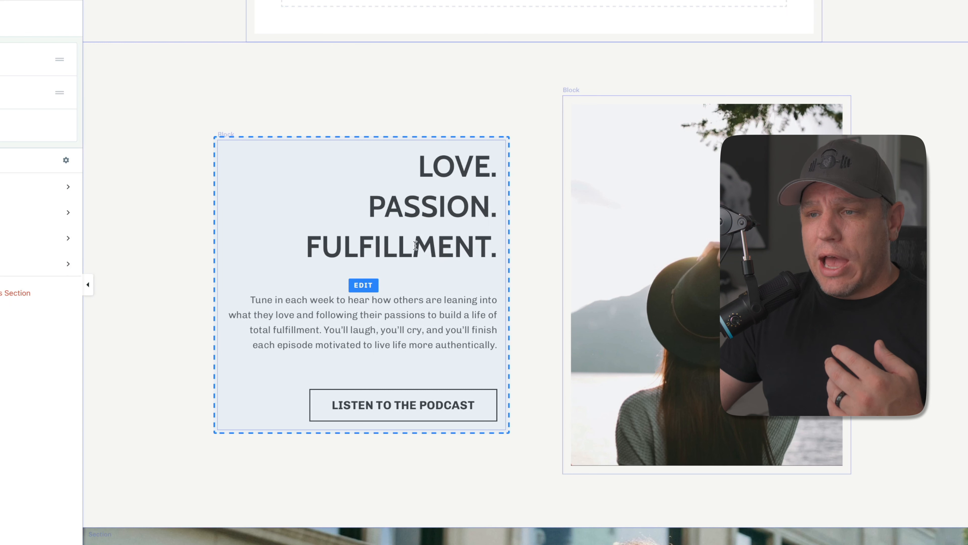
click(364, 285)
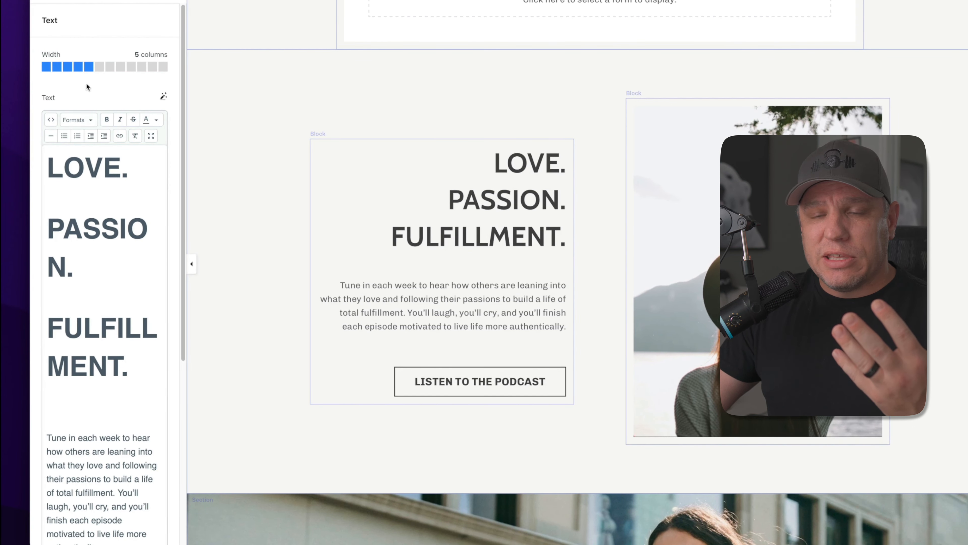
scroll(128, 197, down, 5)
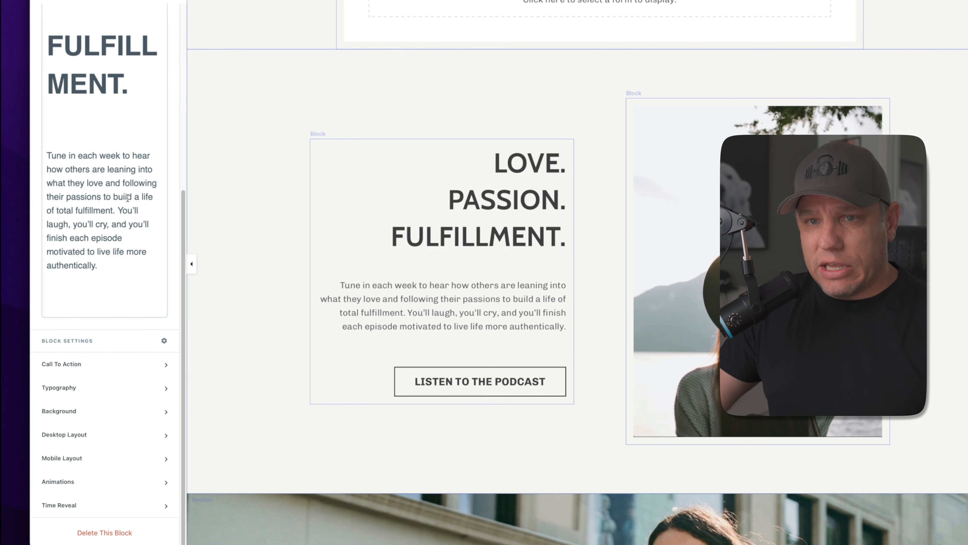
scroll(128, 197, up, 5)
scroll(126, 201, down, 5)
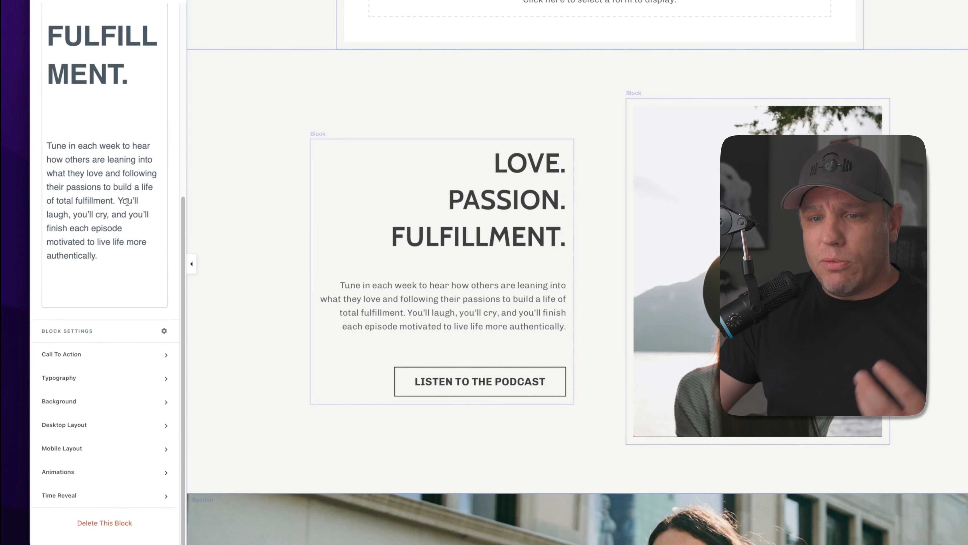
scroll(127, 200, up, 1)
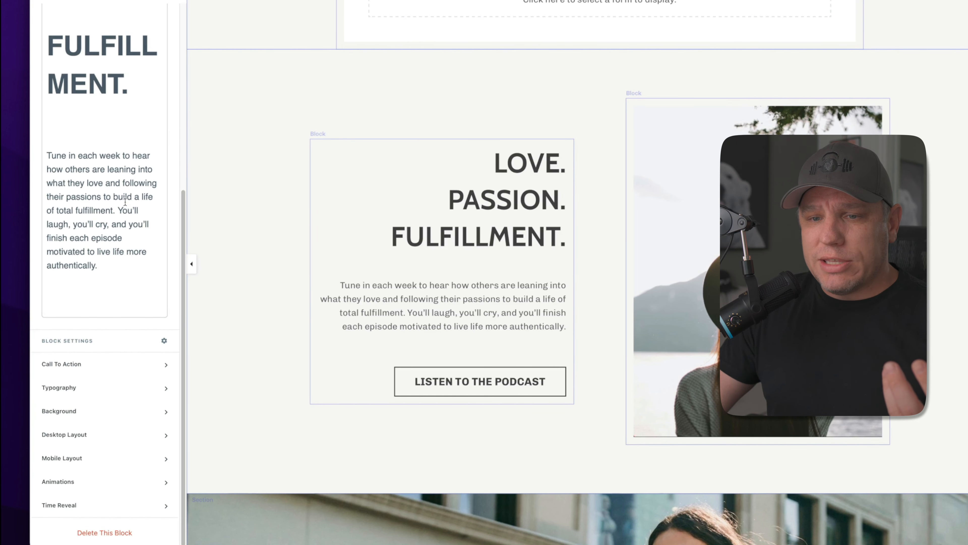
Set the Podcast text block's background color to the yellow swatch
click(92, 417)
scroll(93, 418, down, 6)
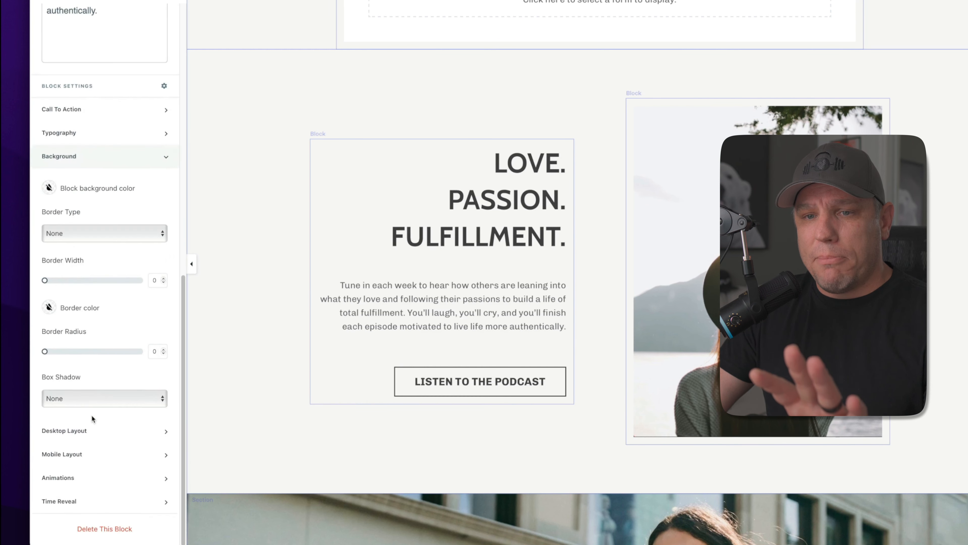
click(49, 192)
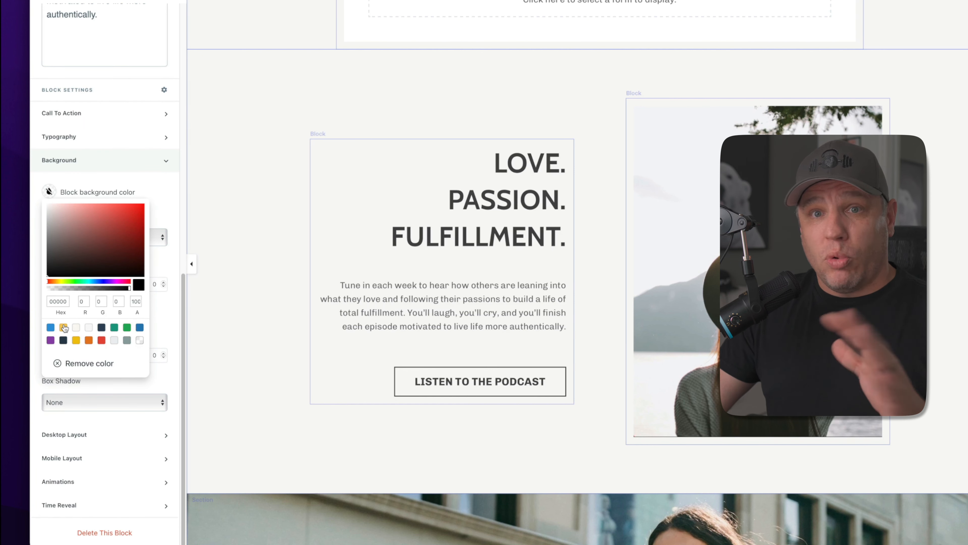
click(63, 327)
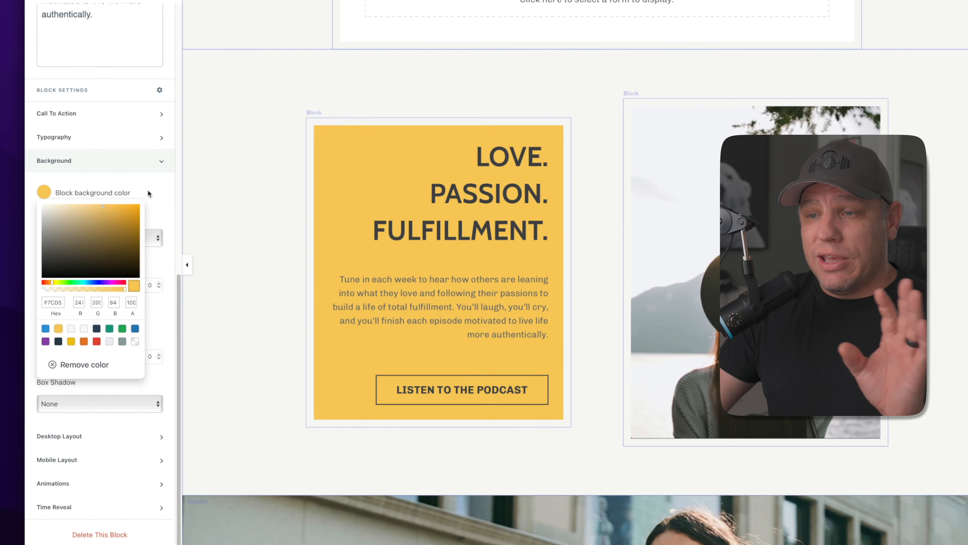
click(152, 189)
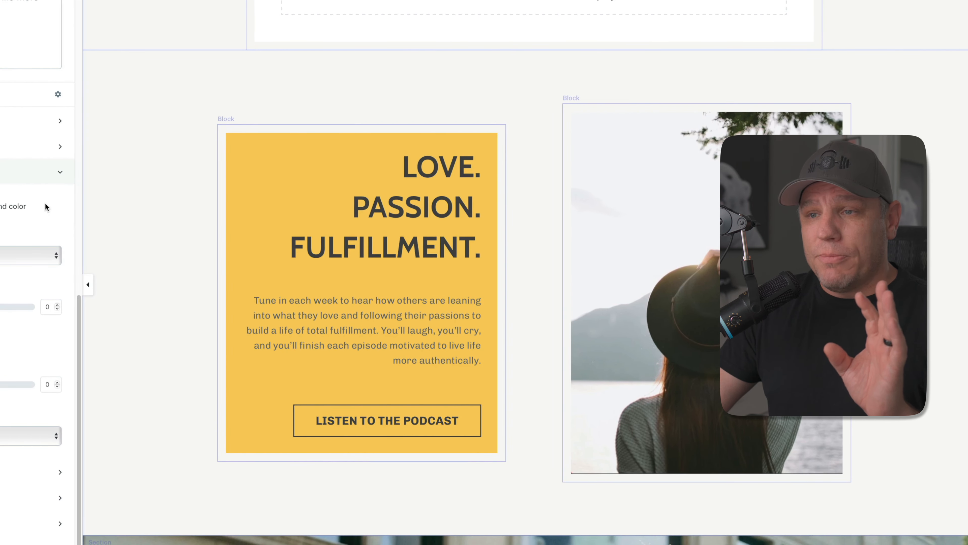
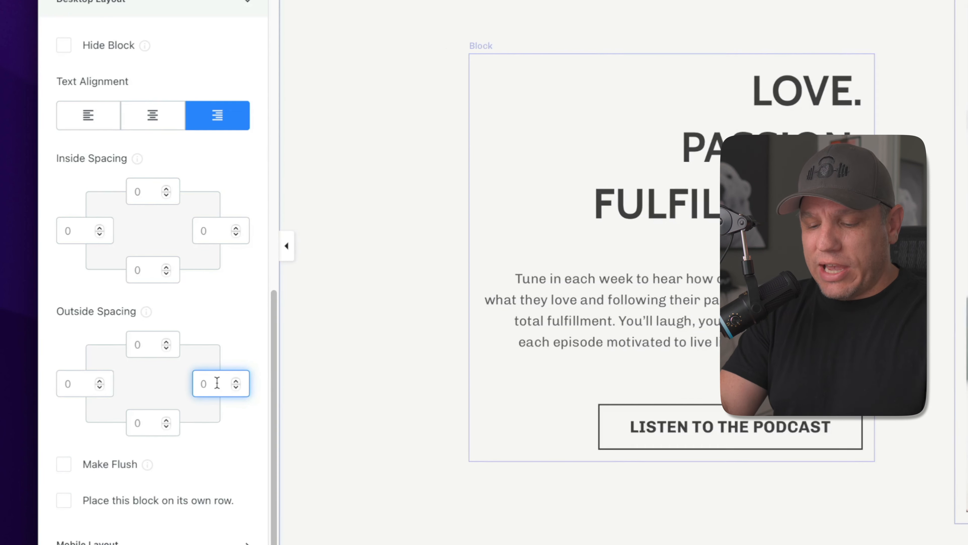
Try a right outside spacing of -400 on the text block and a new left outside spacing on the image block, undoing the shift
text(-400)
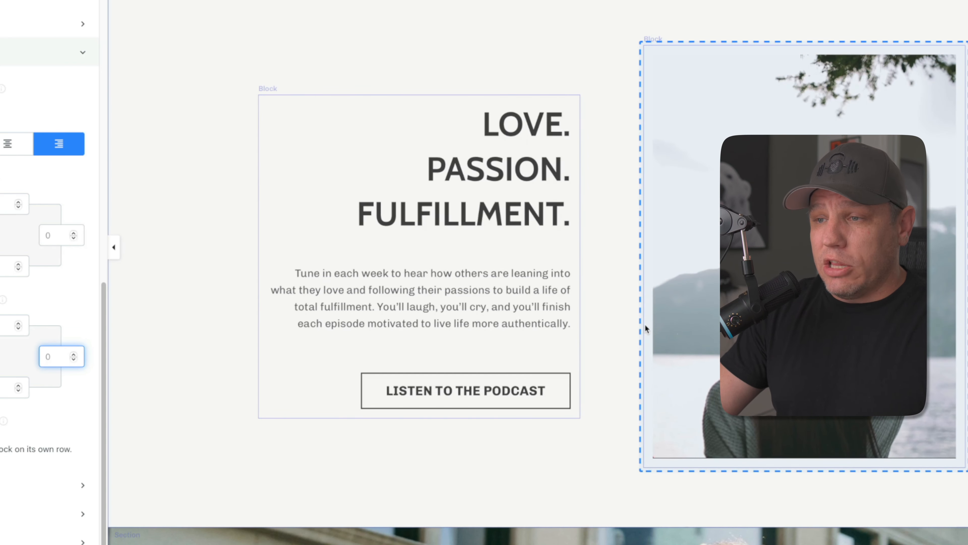
click(661, 318)
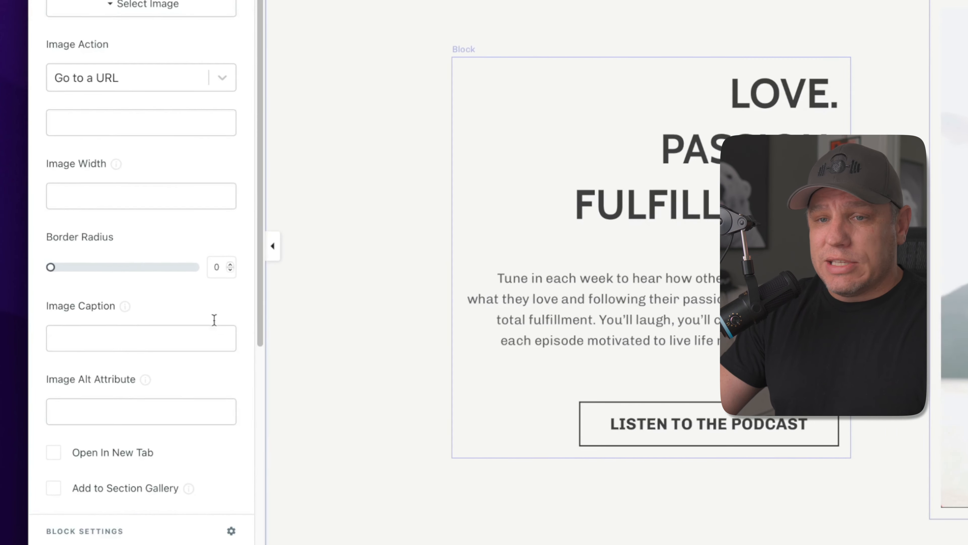
scroll(56, 316, down, 5)
scroll(206, 316, down, 4)
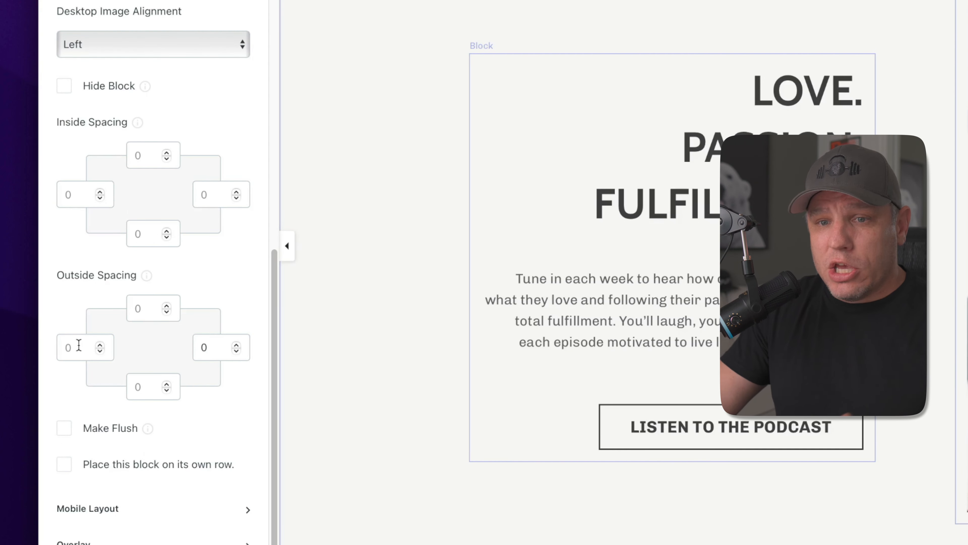
text(00)
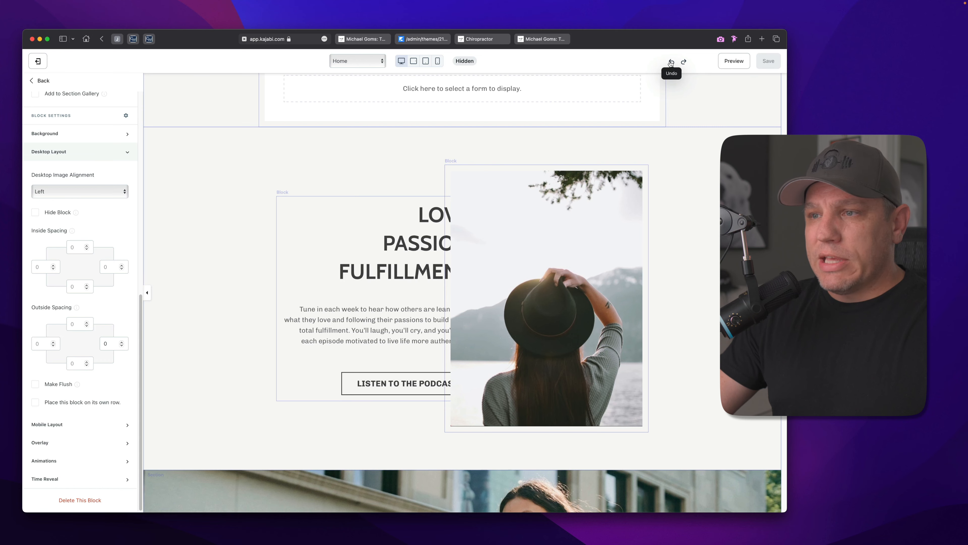
click(671, 62)
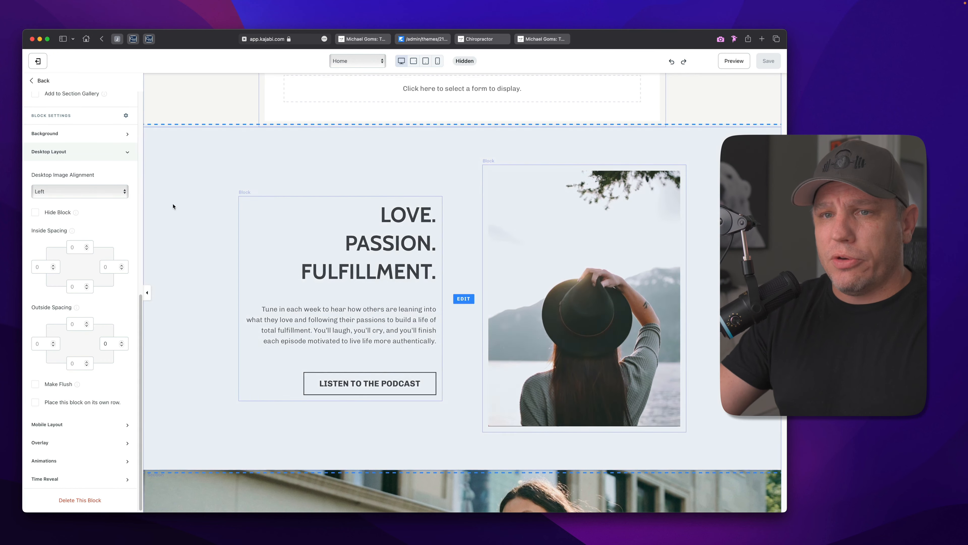
Return to the page's section list and duplicate the Podcast section
scroll(70, 175, up, 10)
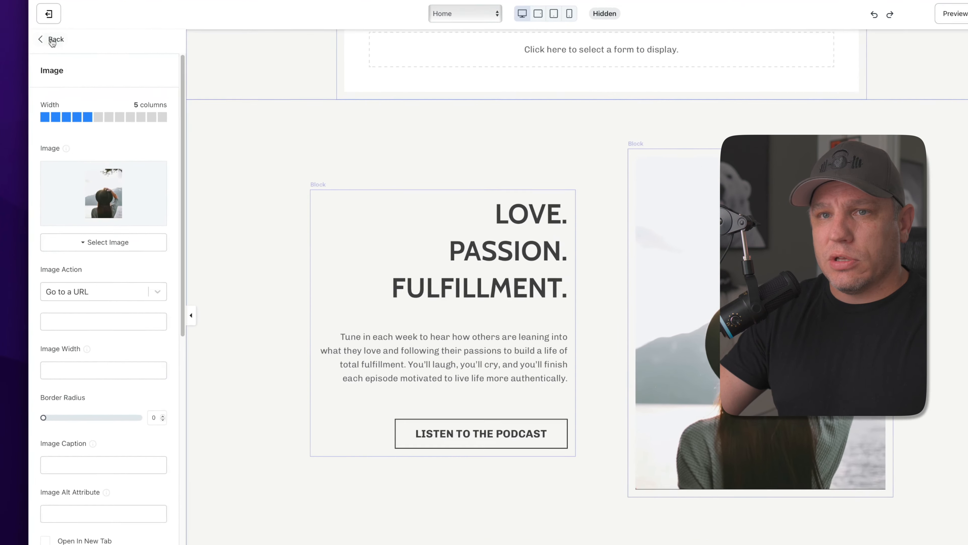
click(40, 81)
click(61, 0)
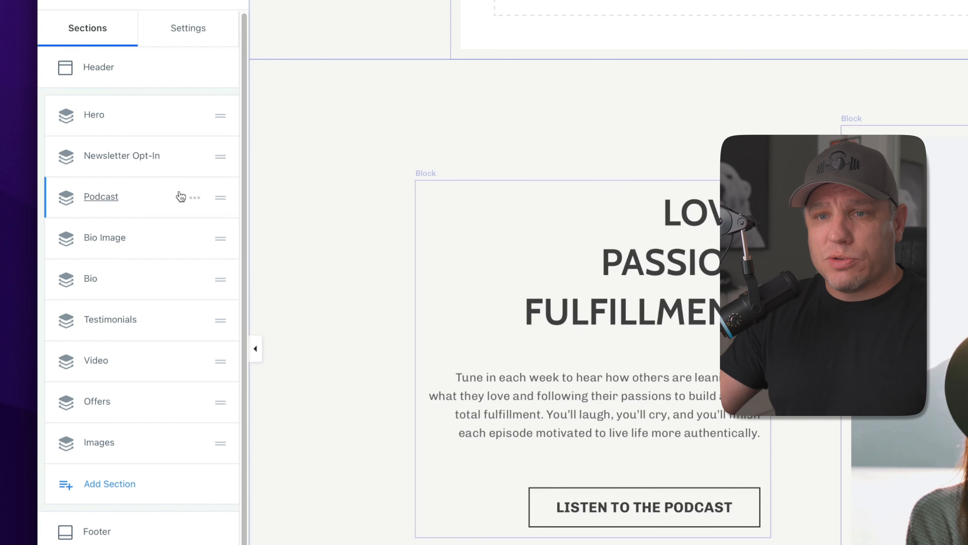
click(168, 247)
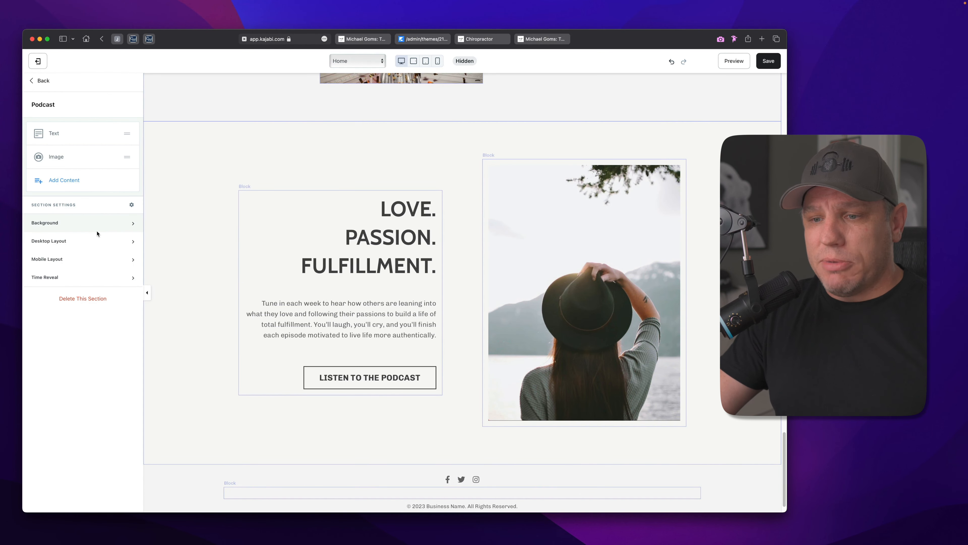
Move the duplicated Podcast section up to directly below the original Podcast section
click(42, 82)
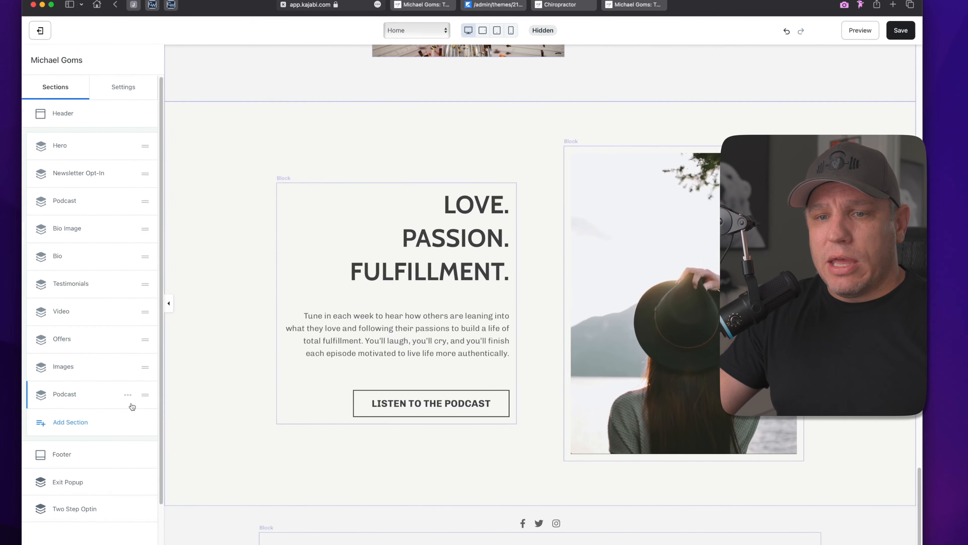
drag(127, 362, 127, 353)
drag(162, 396, 157, 226)
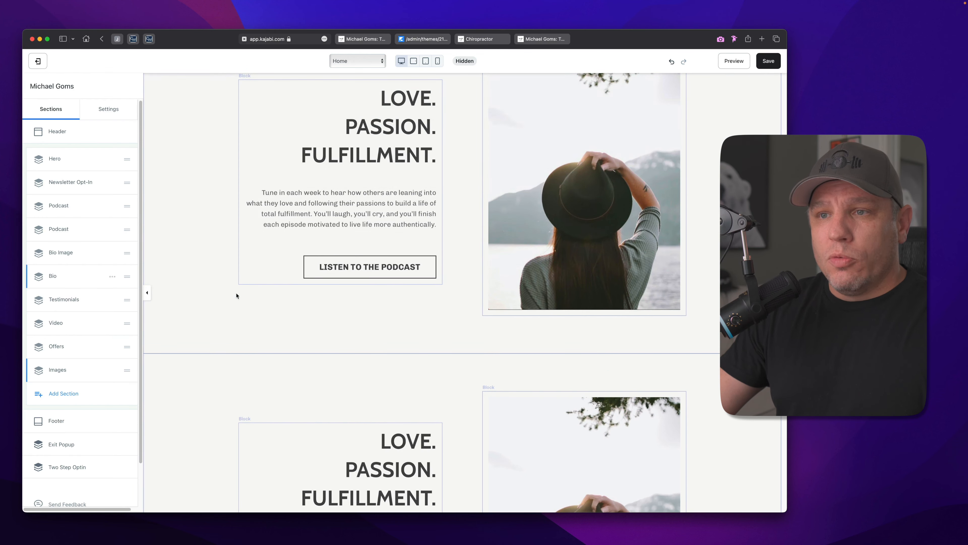
Inspect the settings of the first Podcast section's text block and image block
scroll(267, 328, up, 2)
click(317, 246)
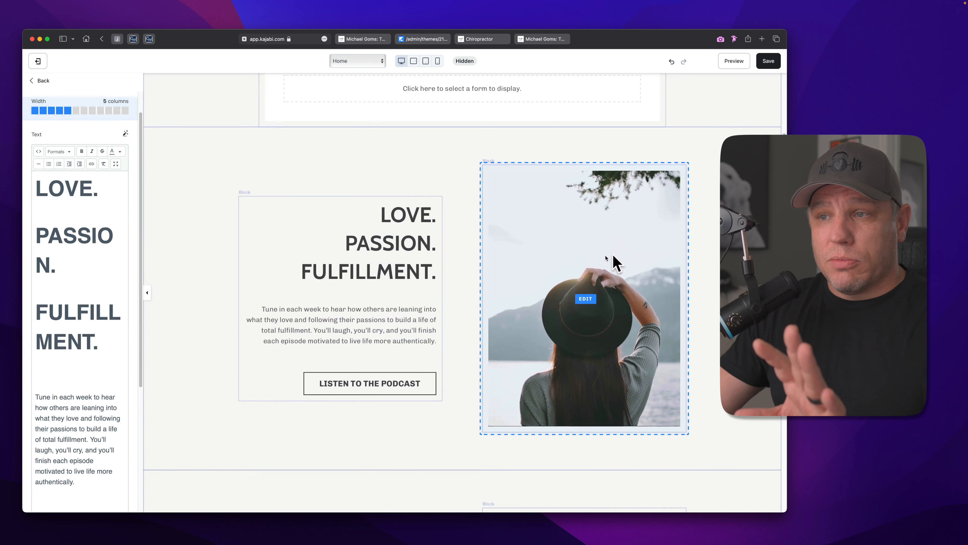
click(614, 259)
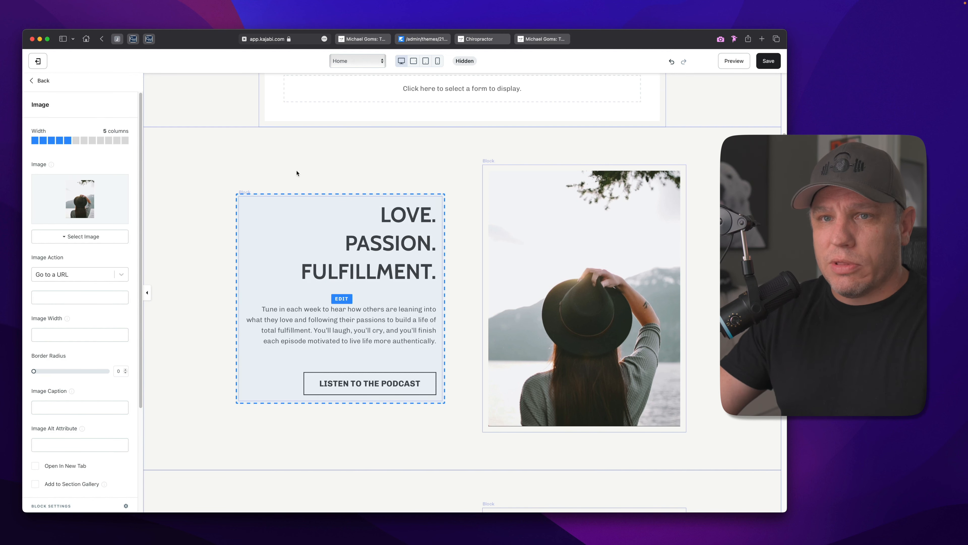
Add a Custom Code block to the first Podcast section
click(41, 82)
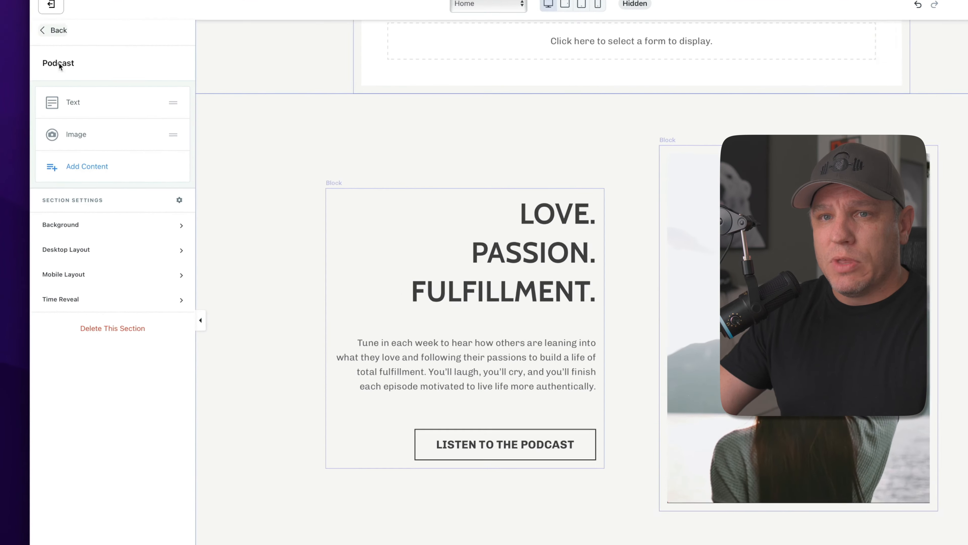
scroll(352, 132, down, 1)
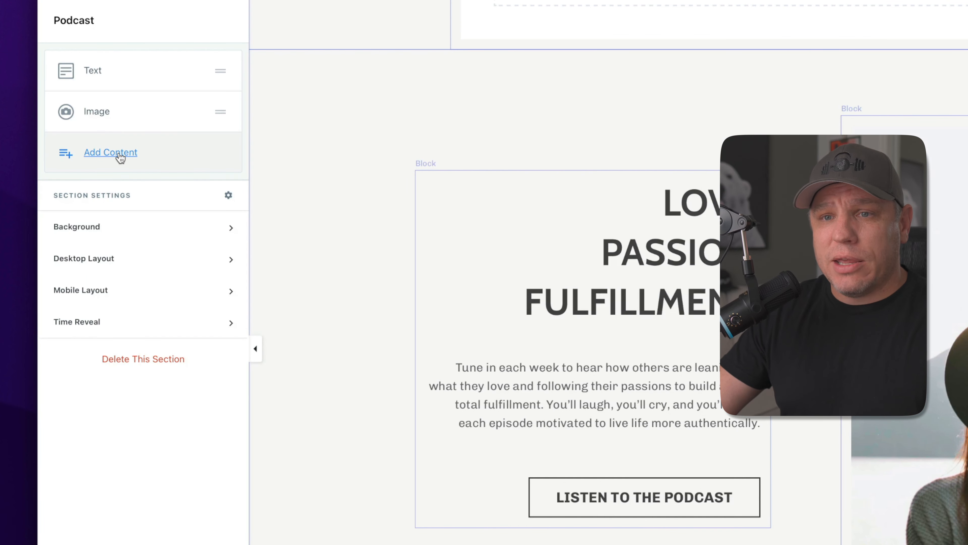
click(119, 154)
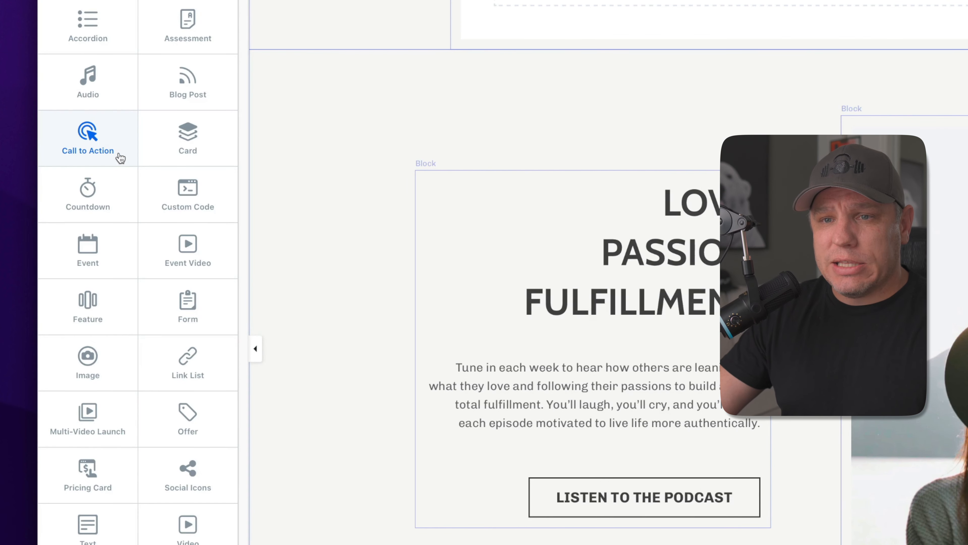
click(200, 211)
scroll(203, 212, down, 2)
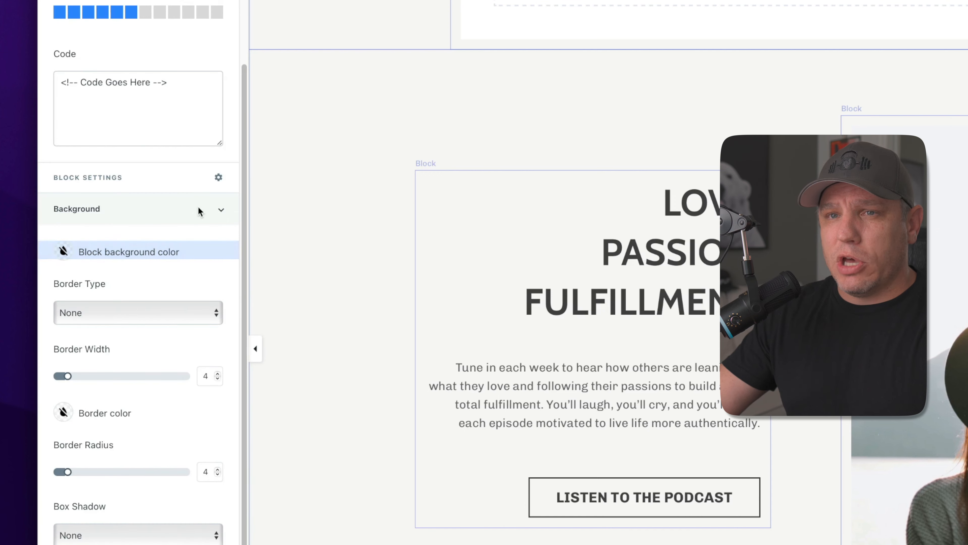
scroll(184, 208, up, 2)
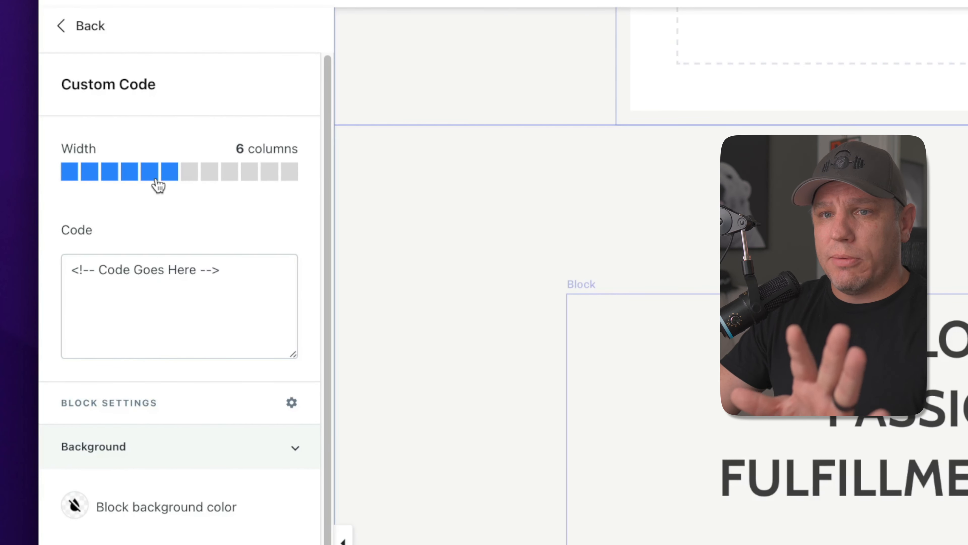
Set the Custom Code block's width to 5 columns and return to the first Podcast section's block list
click(154, 178)
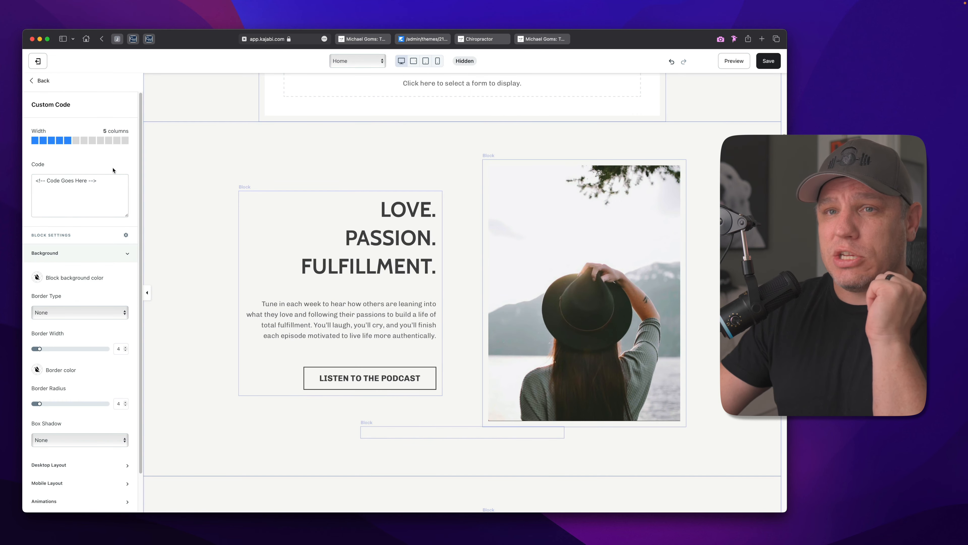
click(38, 80)
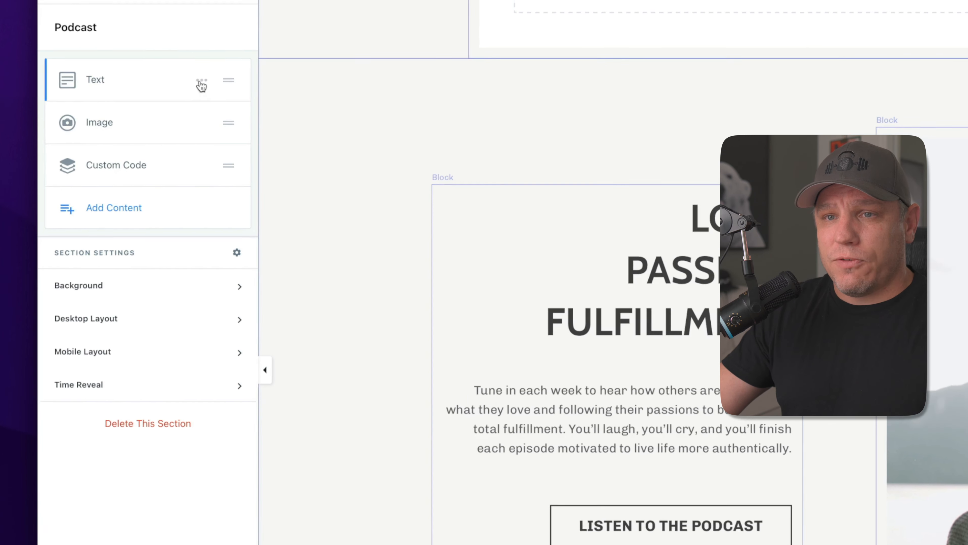
Hide the Text block in the first Podcast section and move the Custom Code block to the start of its block list
click(194, 71)
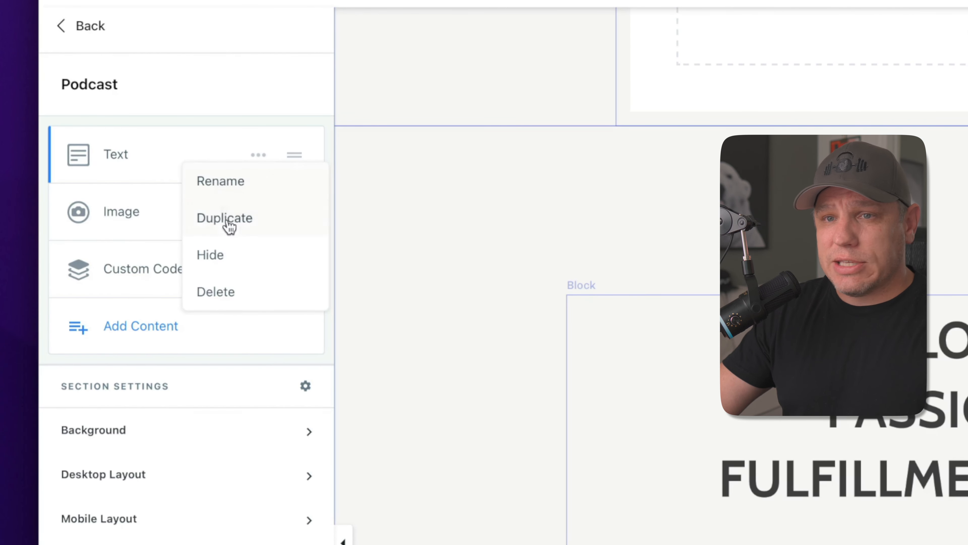
click(216, 260)
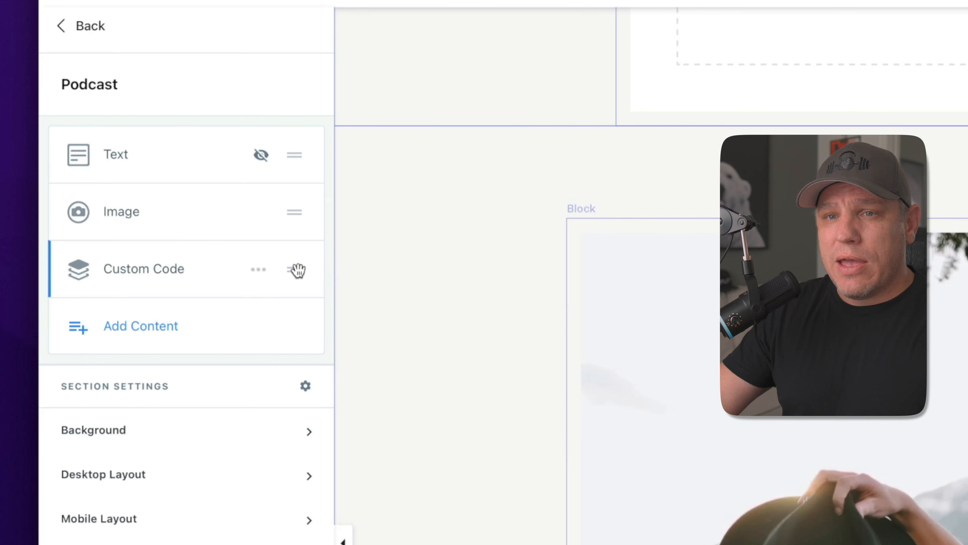
drag(299, 271, 296, 162)
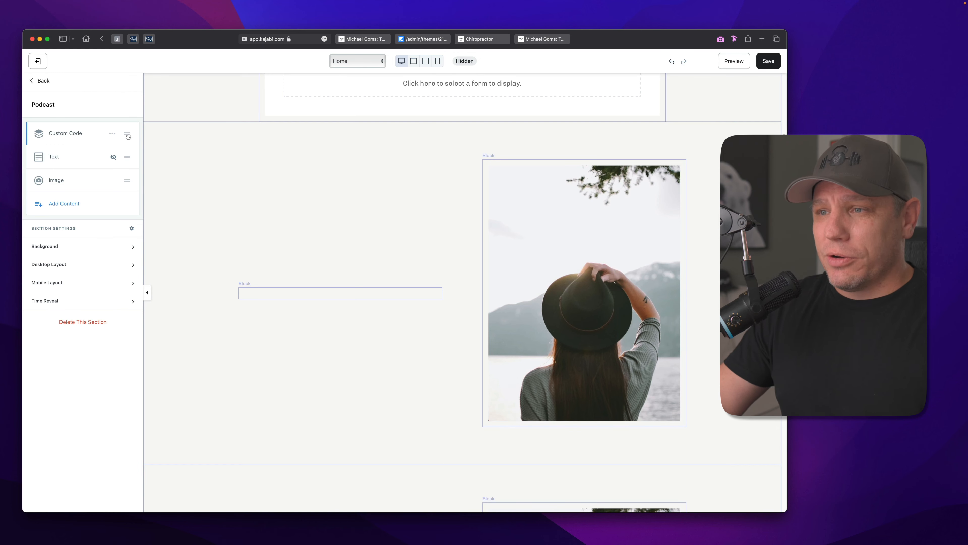
Add a Custom Code block with a width of 5 columns to the second Podcast section
scroll(167, 152, down, 8)
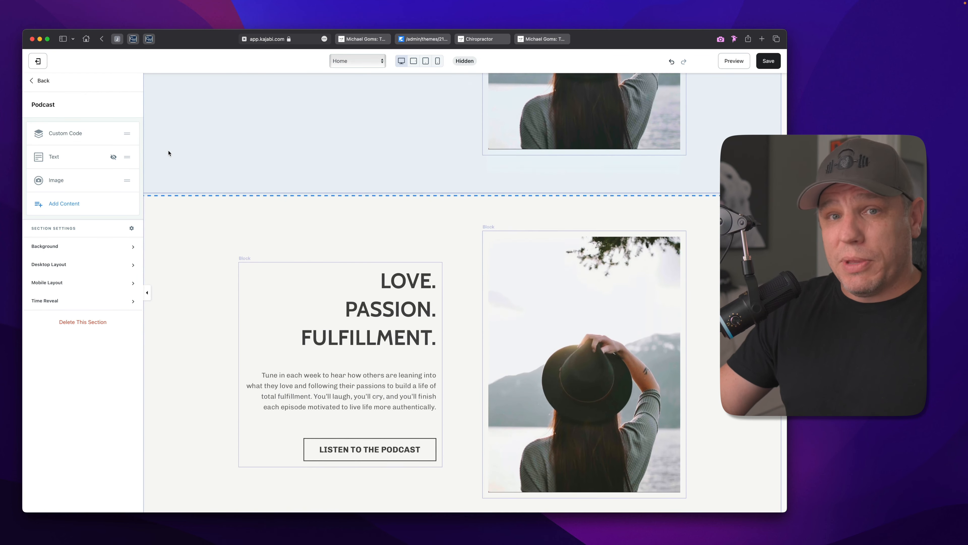
scroll(177, 152, up, 4)
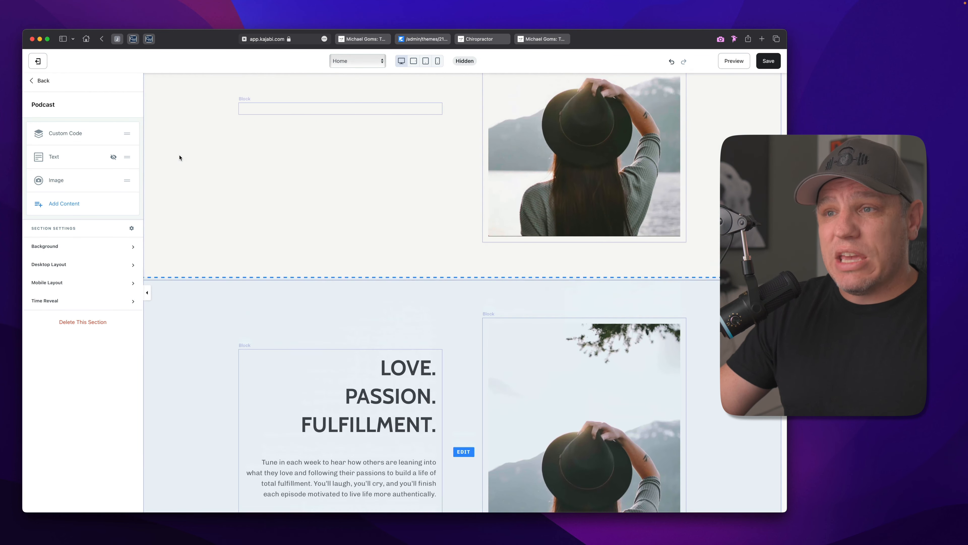
scroll(178, 155, down, 3)
scroll(179, 156, down, 3)
scroll(626, 252, up, 2)
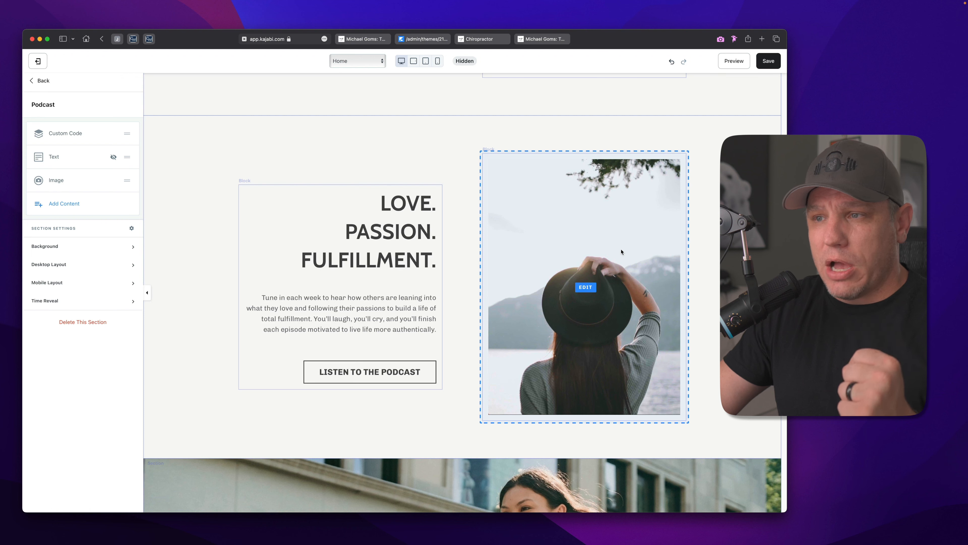
click(191, 217)
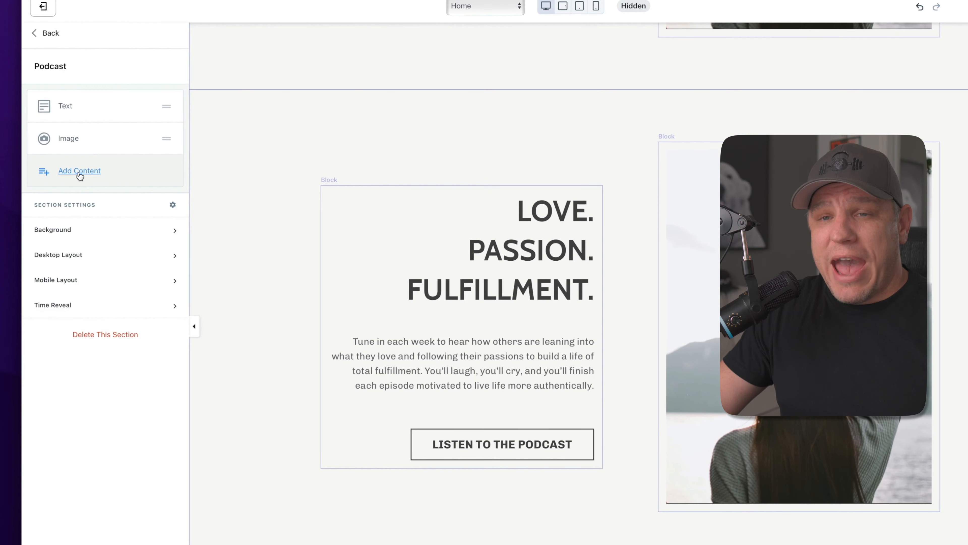
click(80, 171)
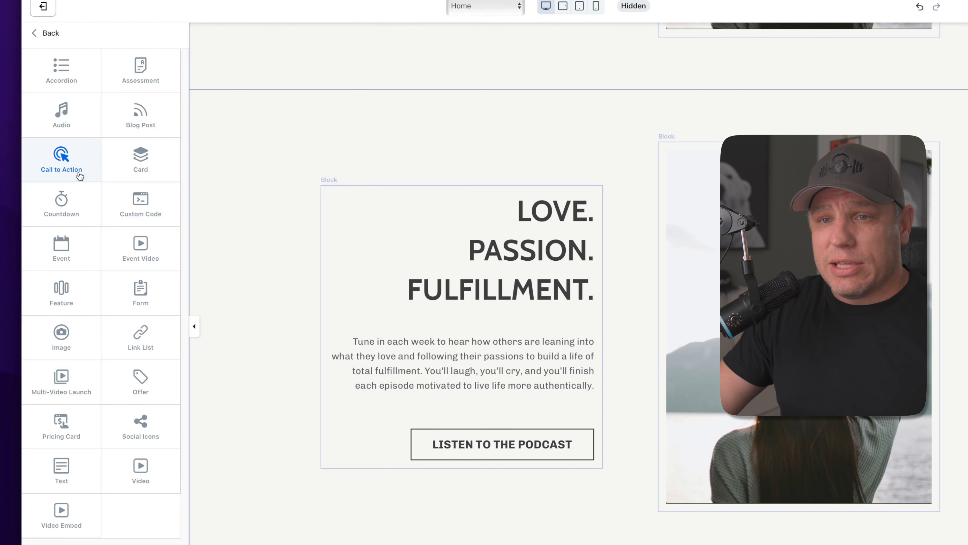
click(141, 202)
scroll(87, 88, down, 2)
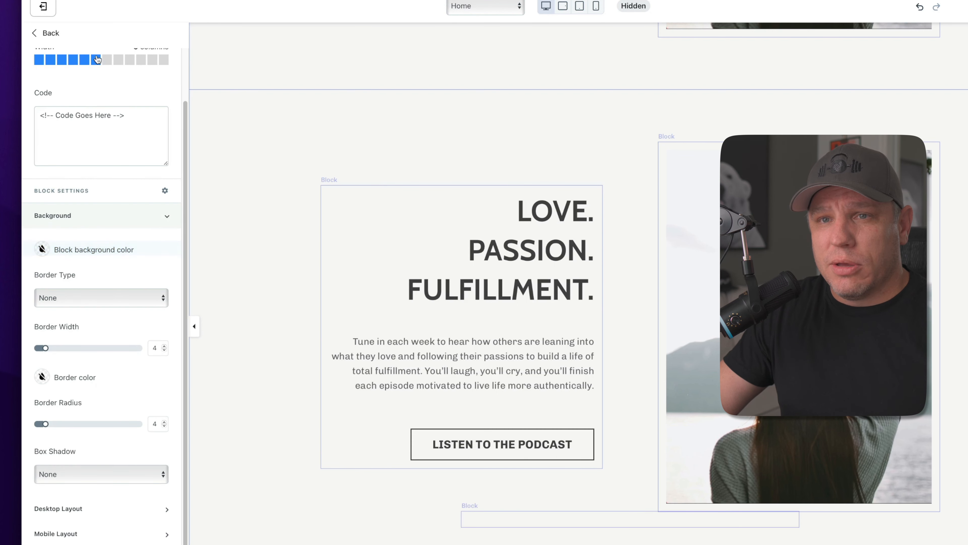
scroll(61, 82, up, 2)
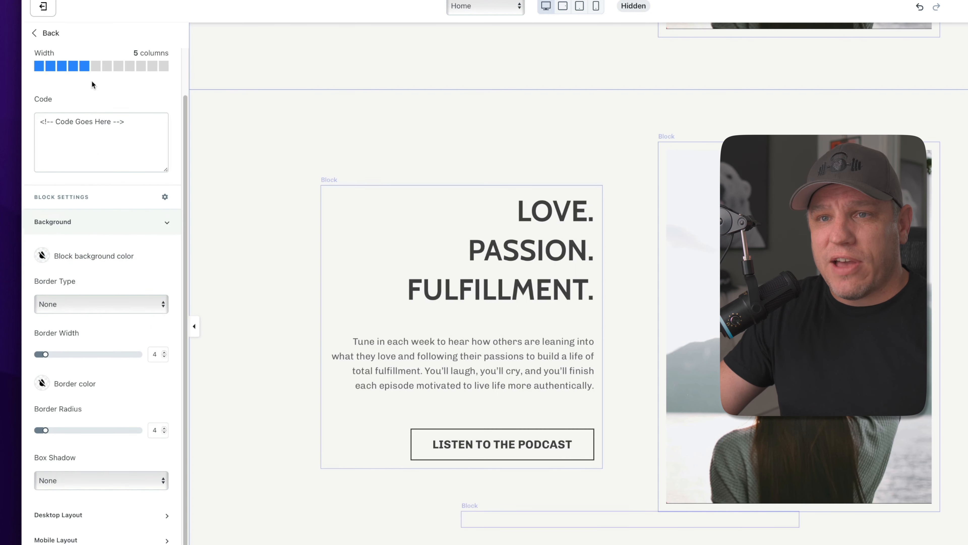
click(47, 33)
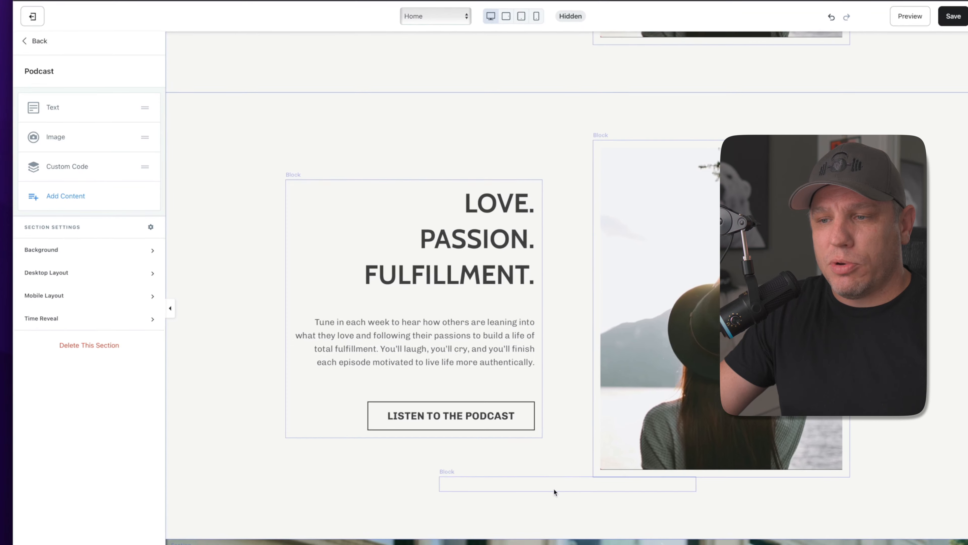
Hide the Image block in the second Podcast section and compare the two Podcast sections
click(126, 138)
click(98, 186)
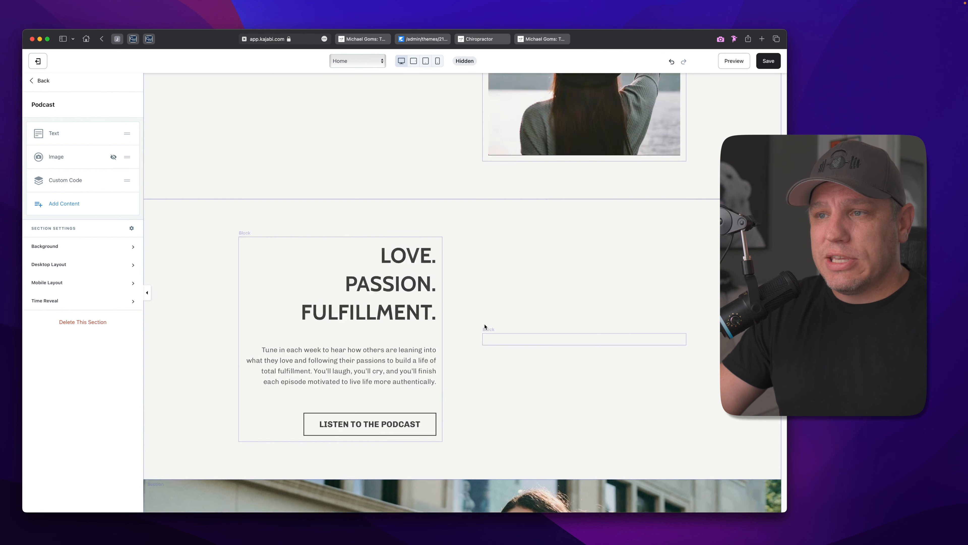
scroll(484, 327, up, 5)
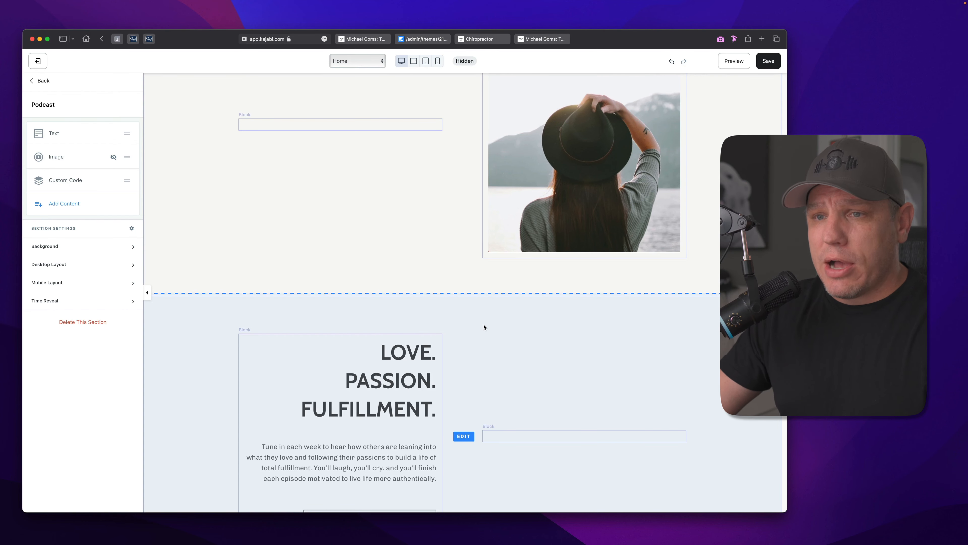
scroll(484, 327, up, 5)
scroll(484, 324, down, 4)
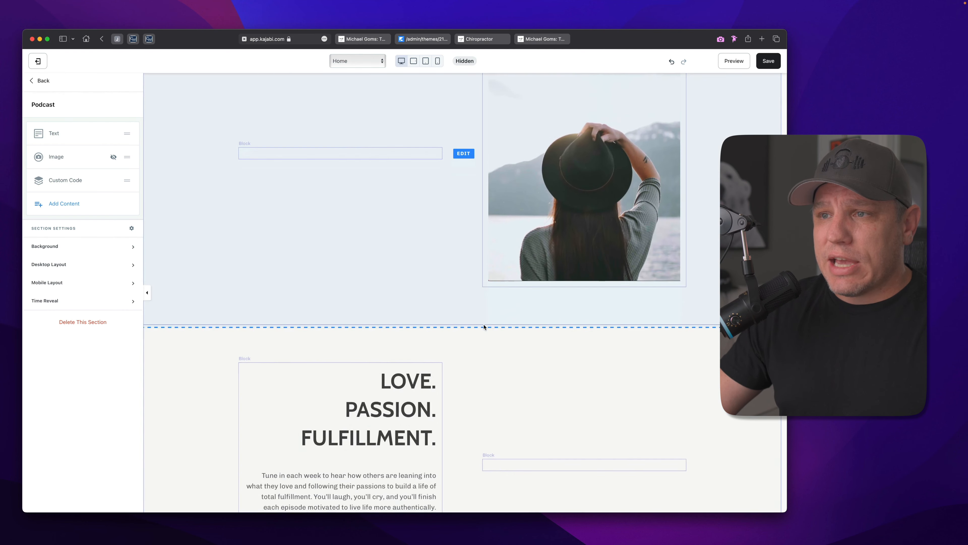
scroll(422, 366, up, 1)
scroll(421, 365, down, 2)
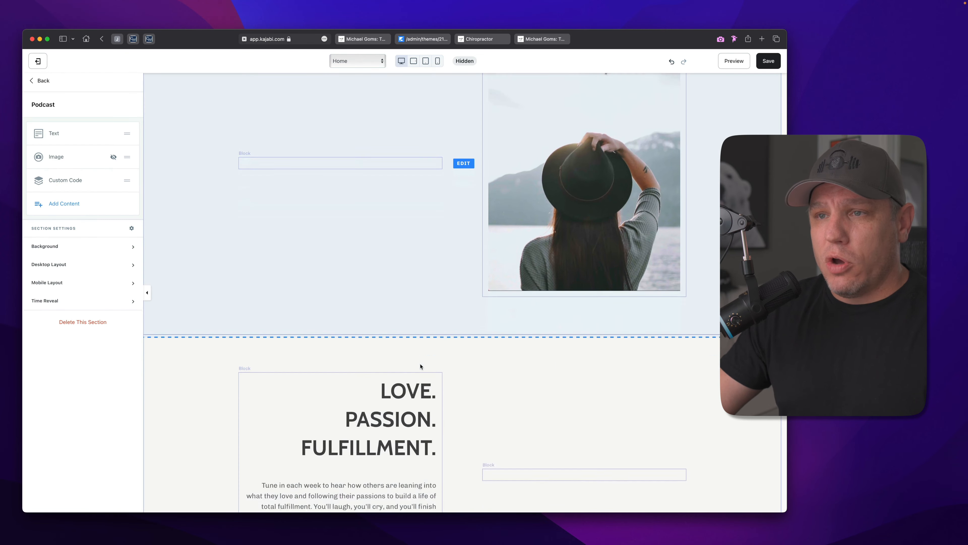
Set the desktop top outside spacing of the second Podcast section's text block to -1000
scroll(421, 363, down, 5)
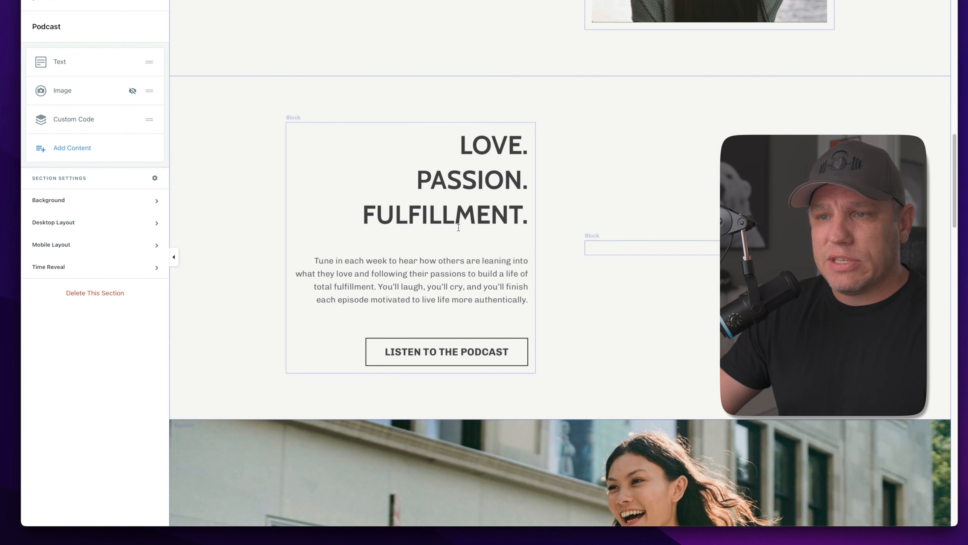
click(458, 228)
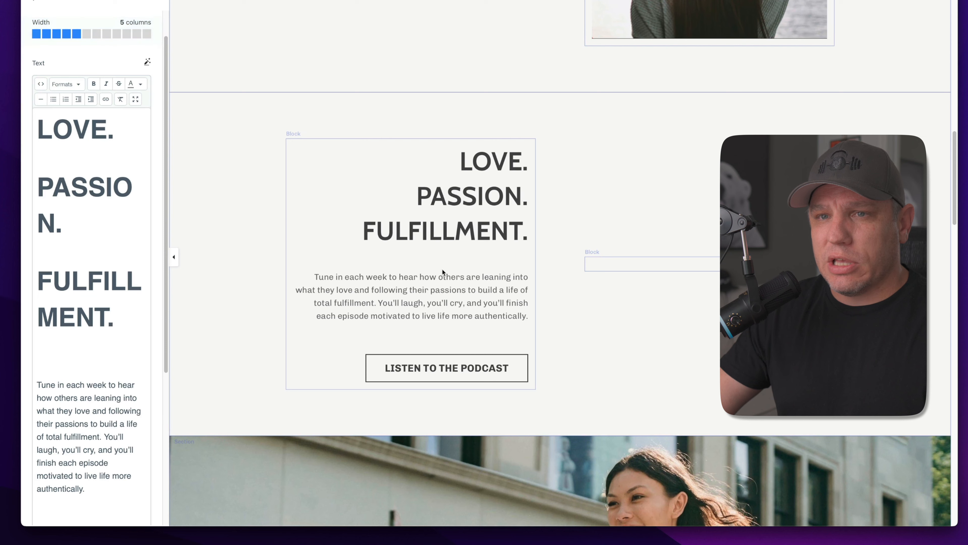
scroll(109, 203, down, 6)
click(102, 418)
scroll(103, 417, down, 8)
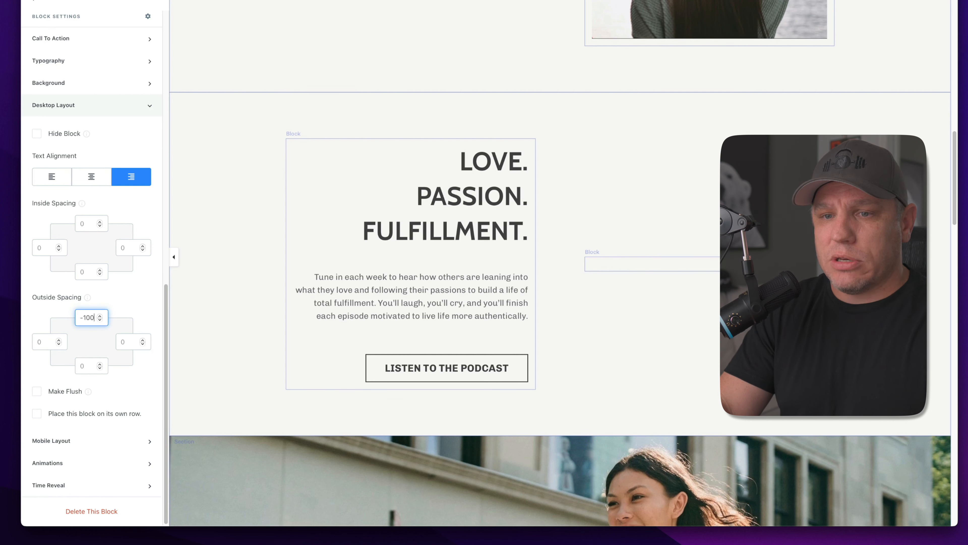
text(0)
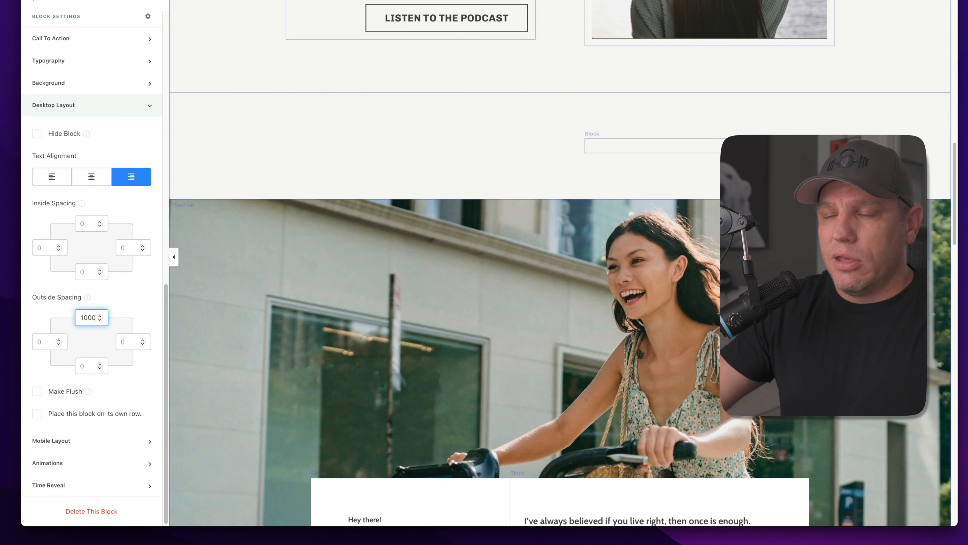
Refine the text block's desktop outside spacing to -1050 at its top and -600 at its right
scroll(340, 335, up, 15)
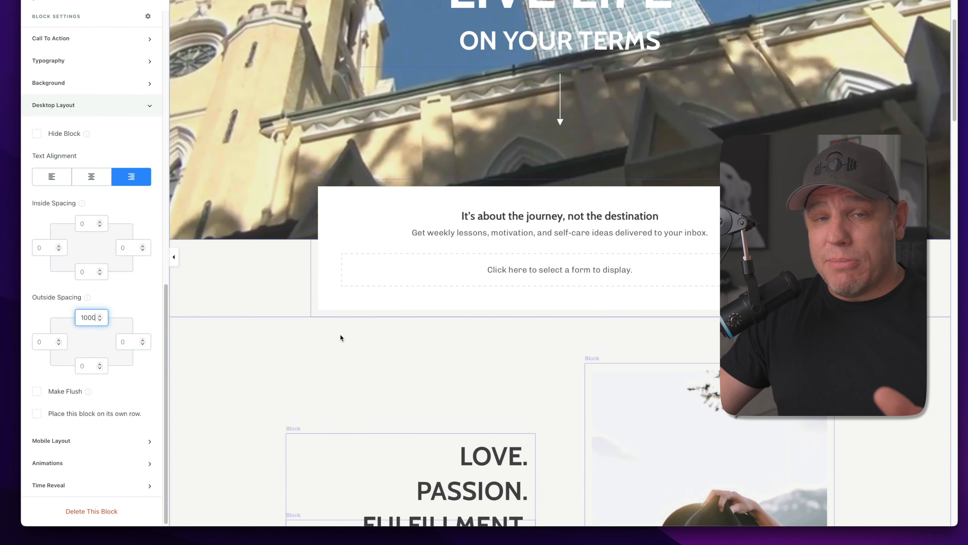
scroll(340, 334, down, 10)
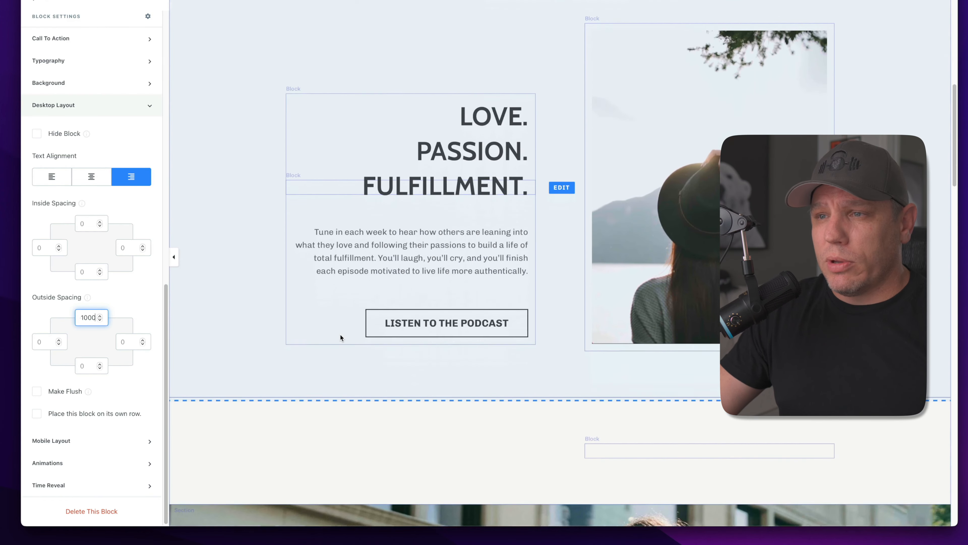
scroll(341, 336, up, 2)
scroll(944, 347, up, 1)
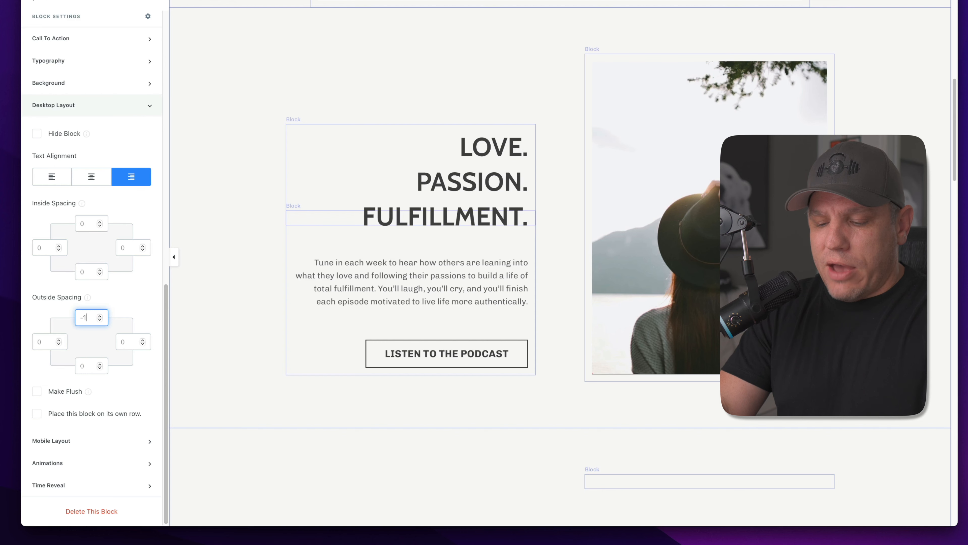
text(050)
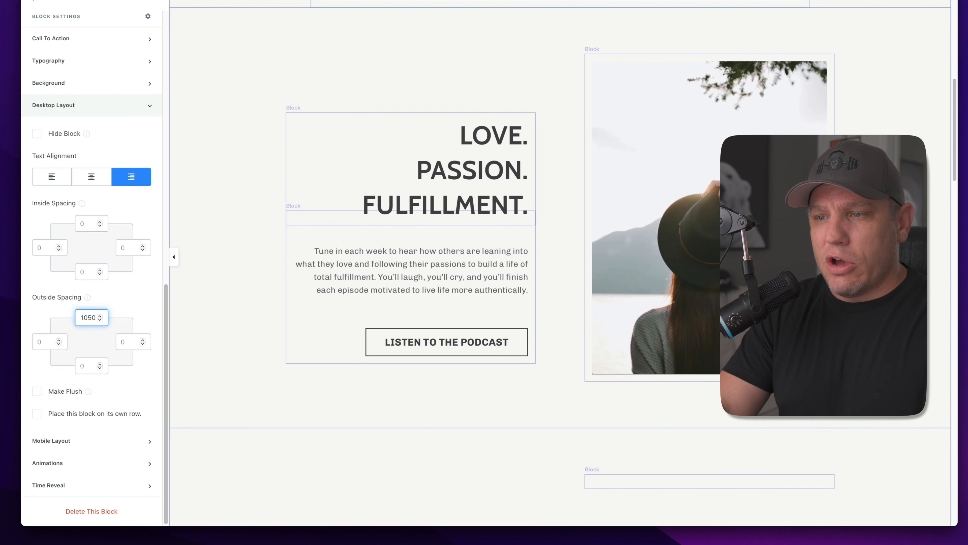
scroll(466, 310, up, 2)
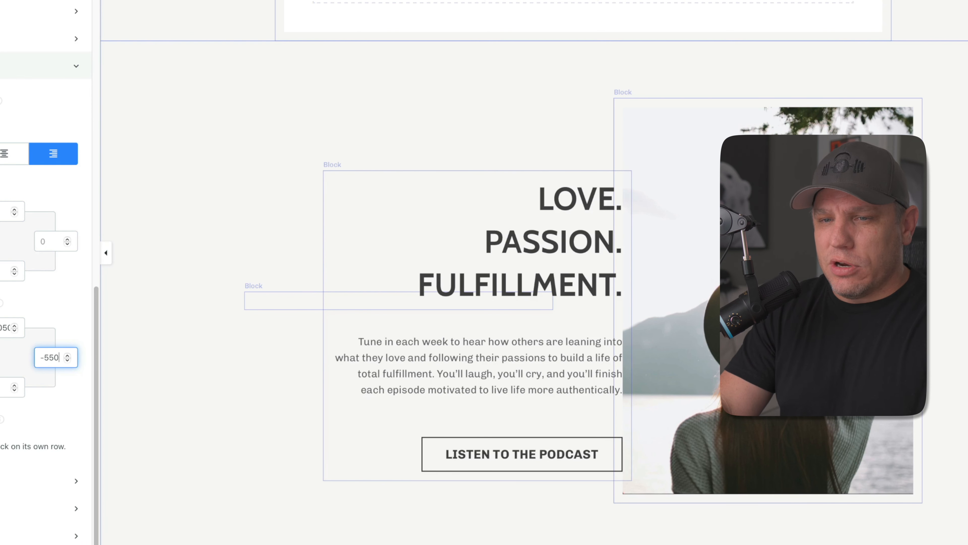
text(600)
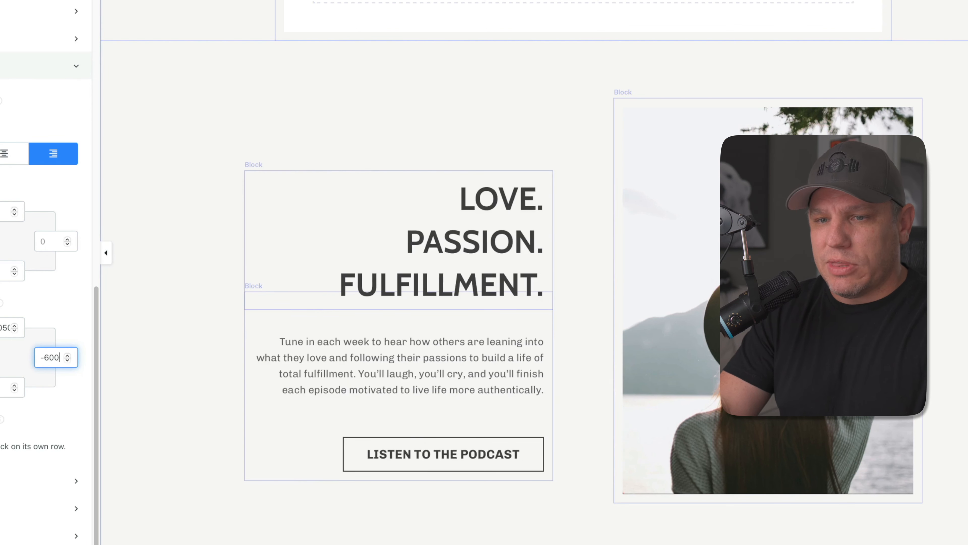
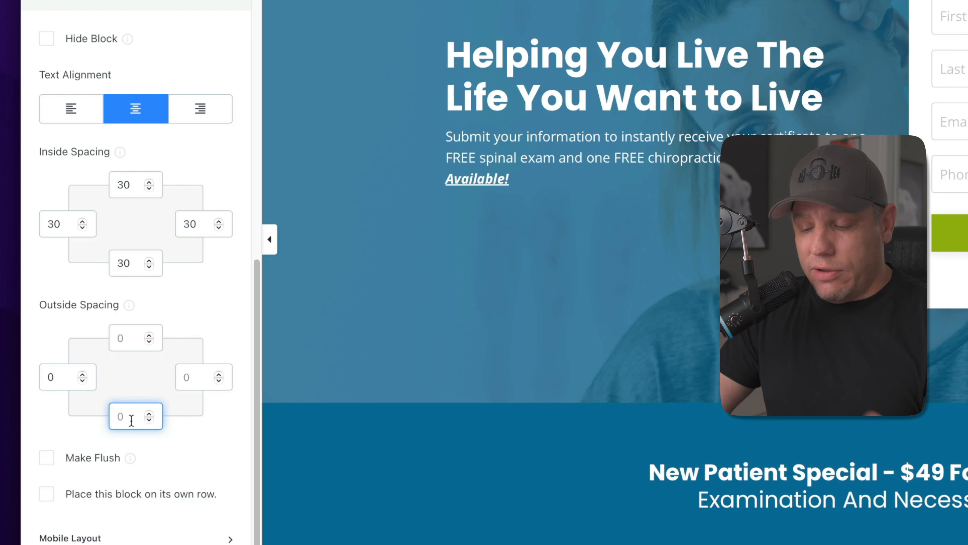
Try a desktop bottom outside spacing of -400 on the Chiropractor page's hero form block
text(-4)
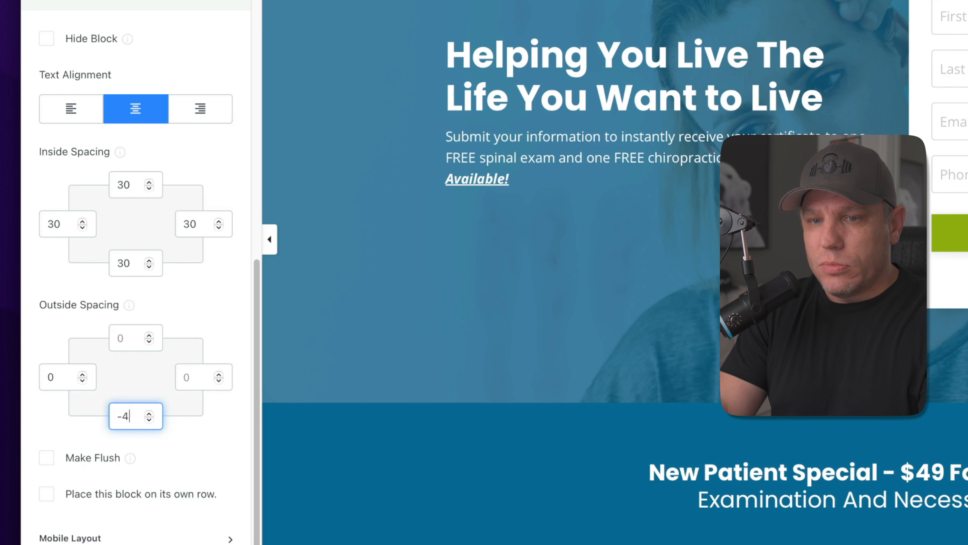
text(00)
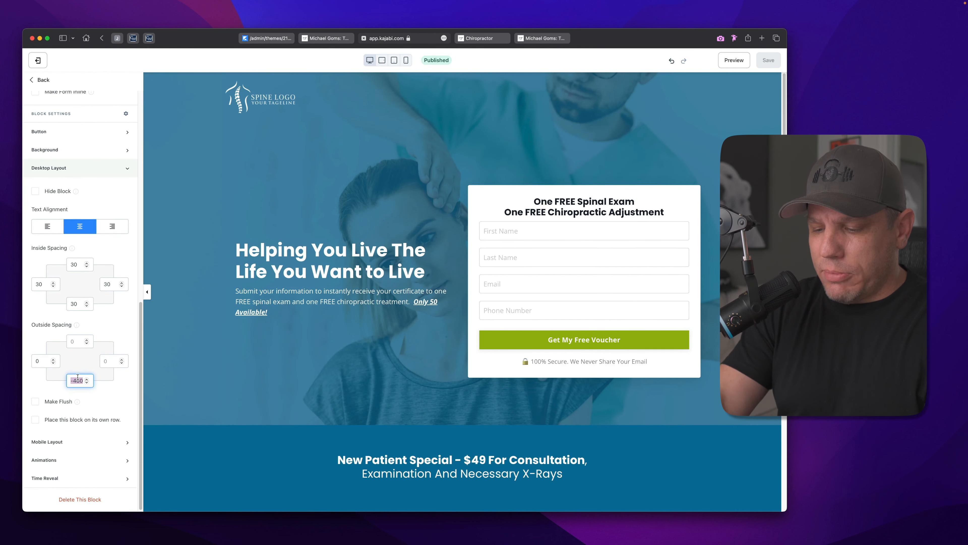
text(00)
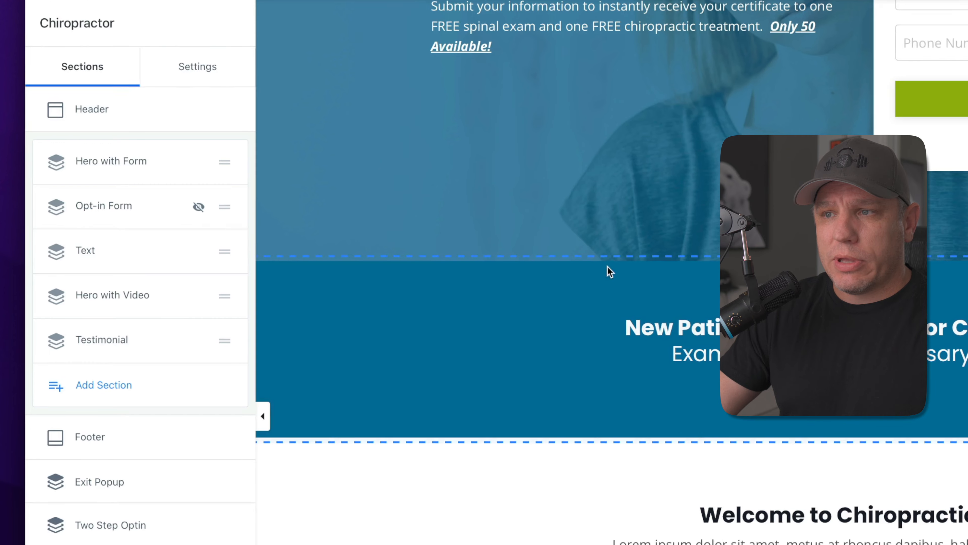
Show the hidden Opt-in Form section on the Chiropractor page and review it below the hero
scroll(324, 216, up, 5)
scroll(634, 280, down, 3)
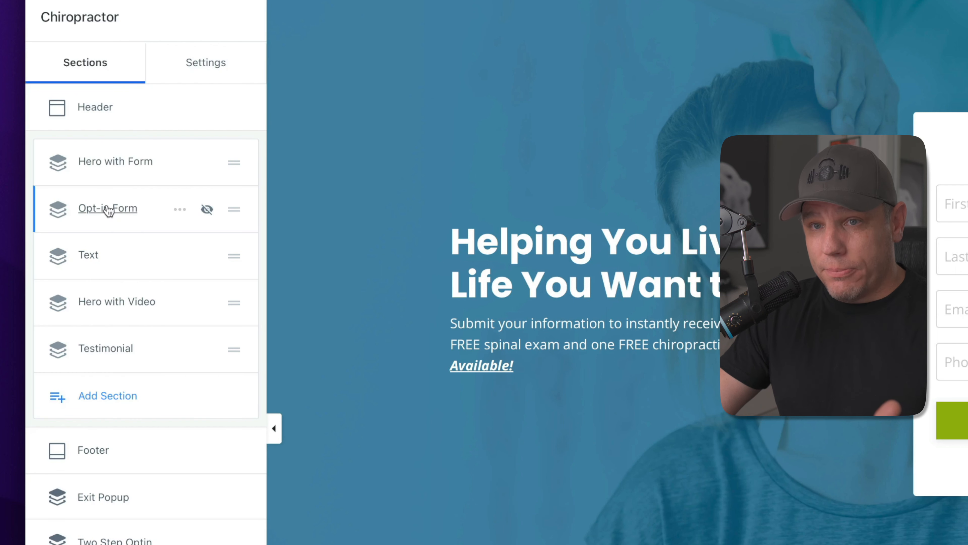
click(178, 210)
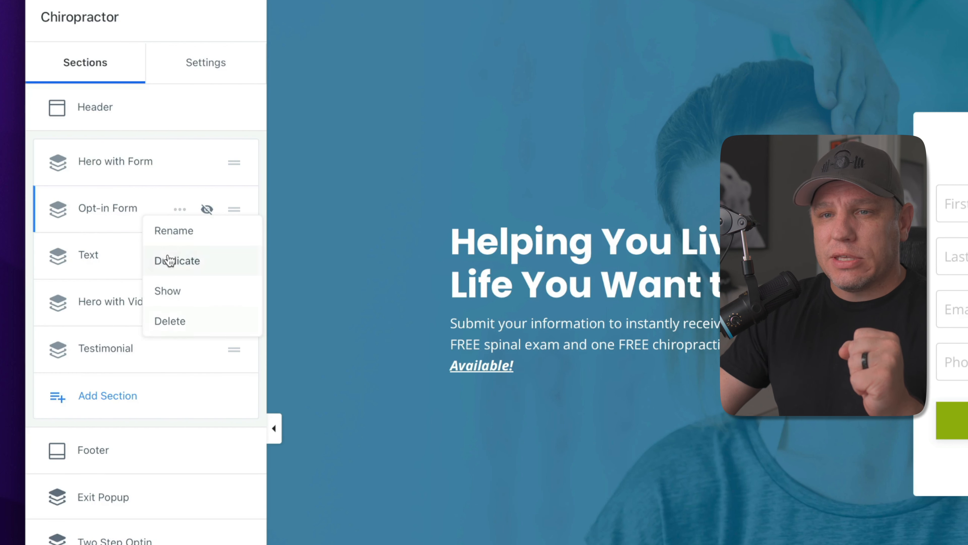
click(168, 290)
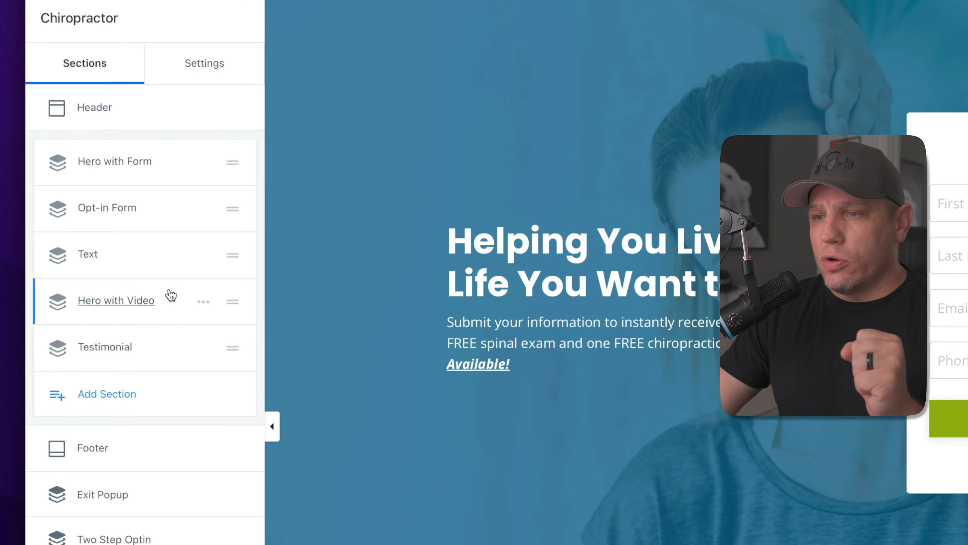
scroll(534, 278, down, 5)
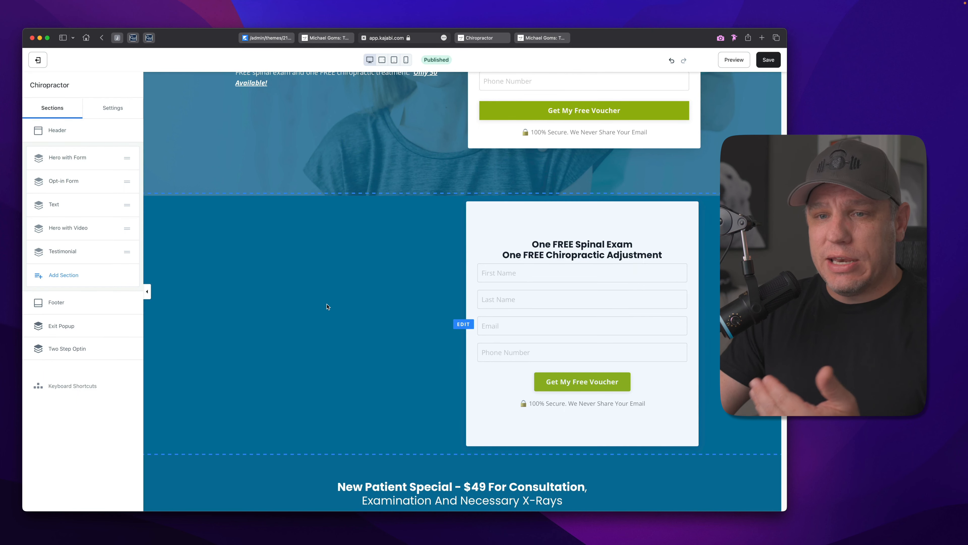
Try left horizontal alignment in the Opt-in Form section's desktop layout, and return the alignment to Right
click(267, 301)
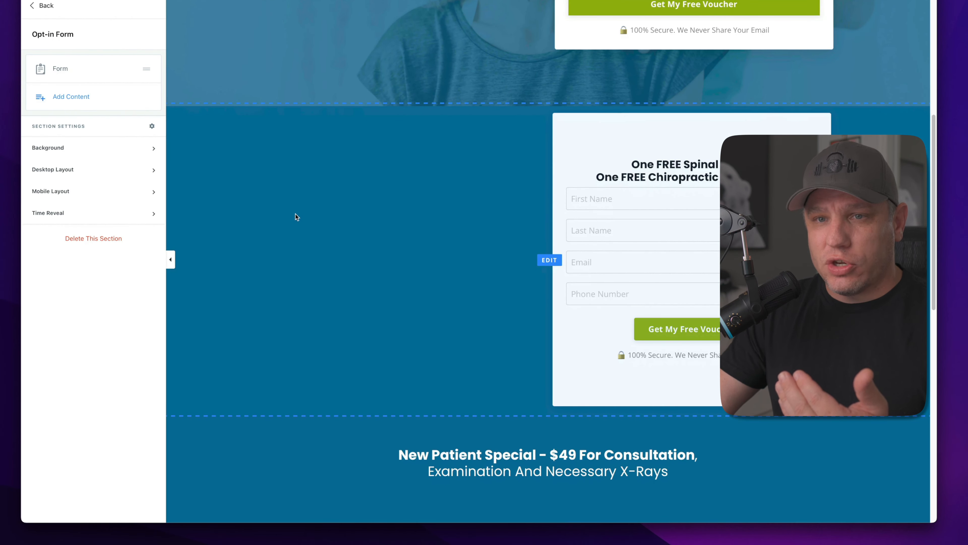
click(90, 172)
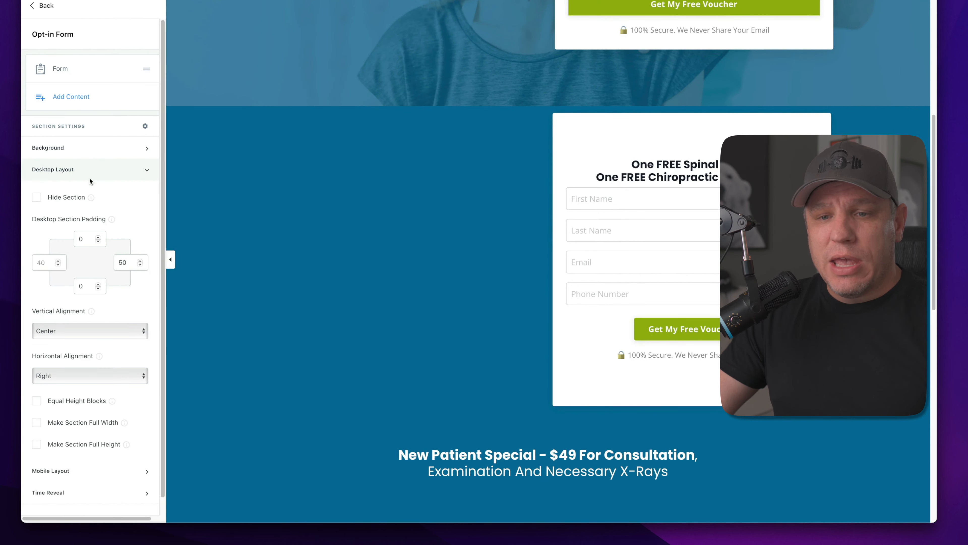
scroll(71, 357, down, 1)
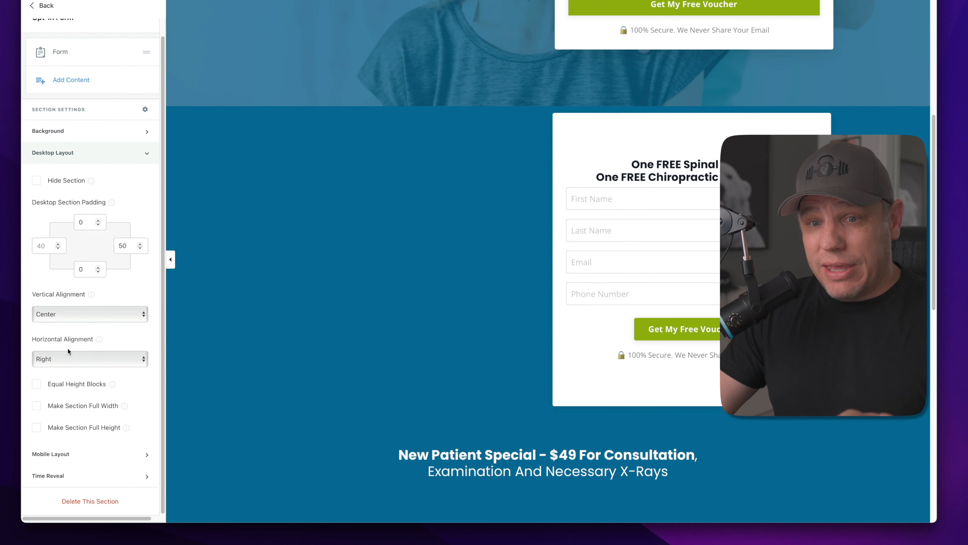
click(69, 358)
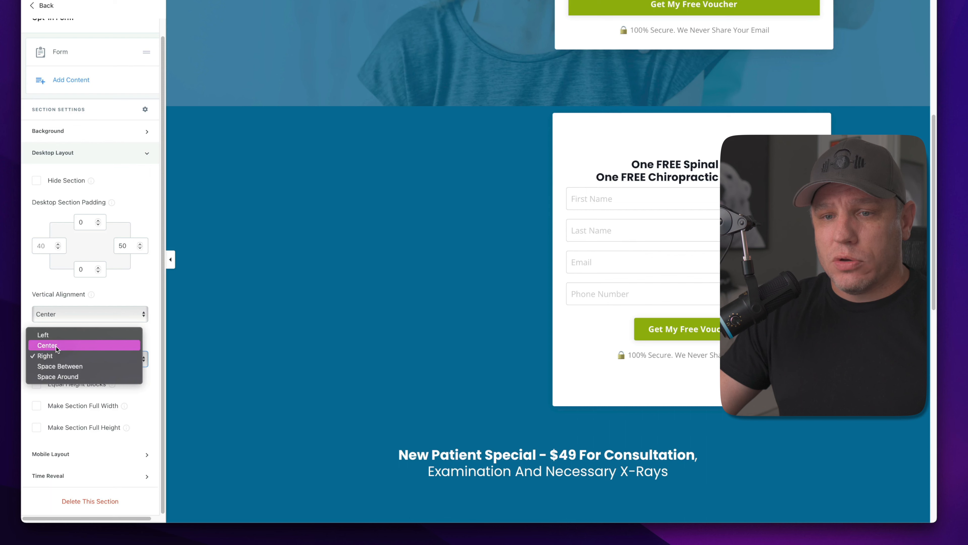
click(56, 338)
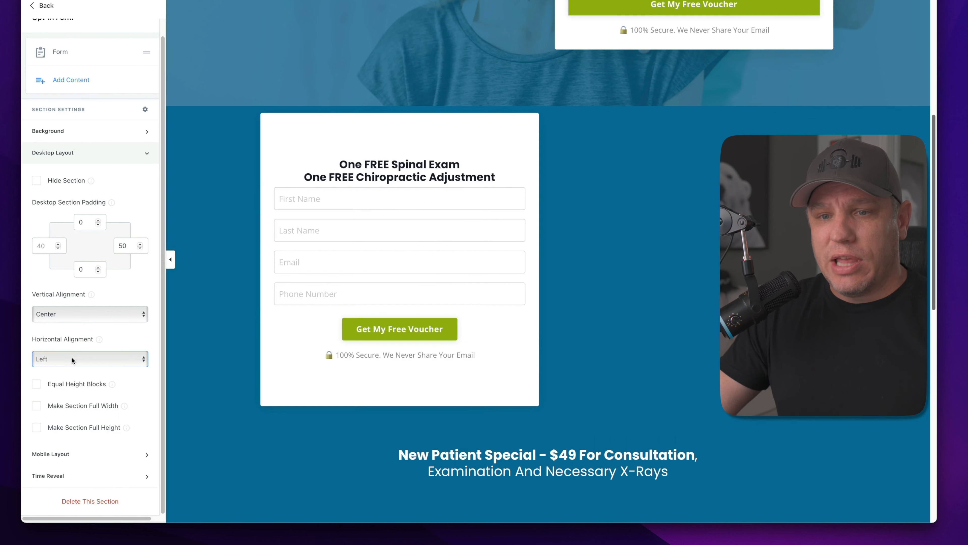
click(72, 357)
click(59, 367)
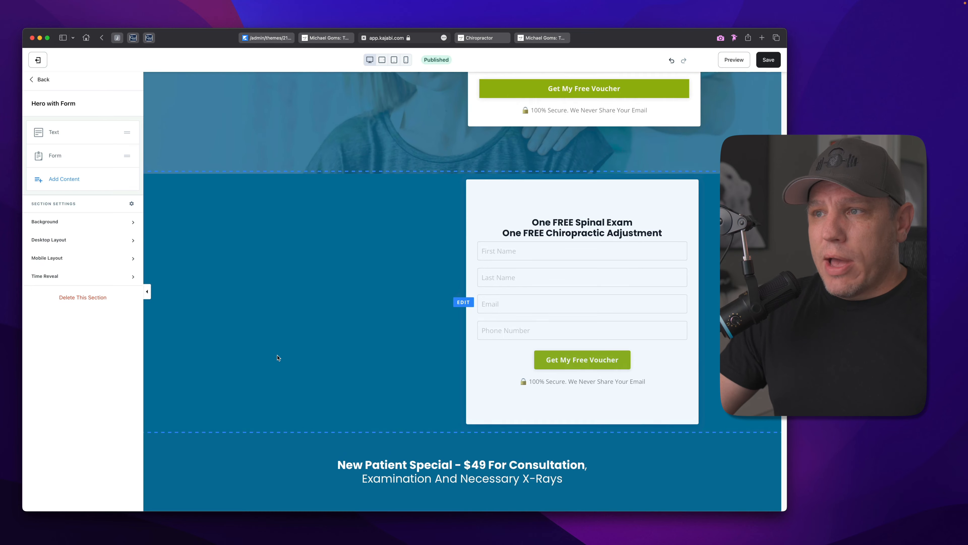
Pull the Opt-in Form section's form block up over the hero with a desktop top outside spacing of -490
scroll(277, 357, up, 5)
scroll(277, 358, down, 5)
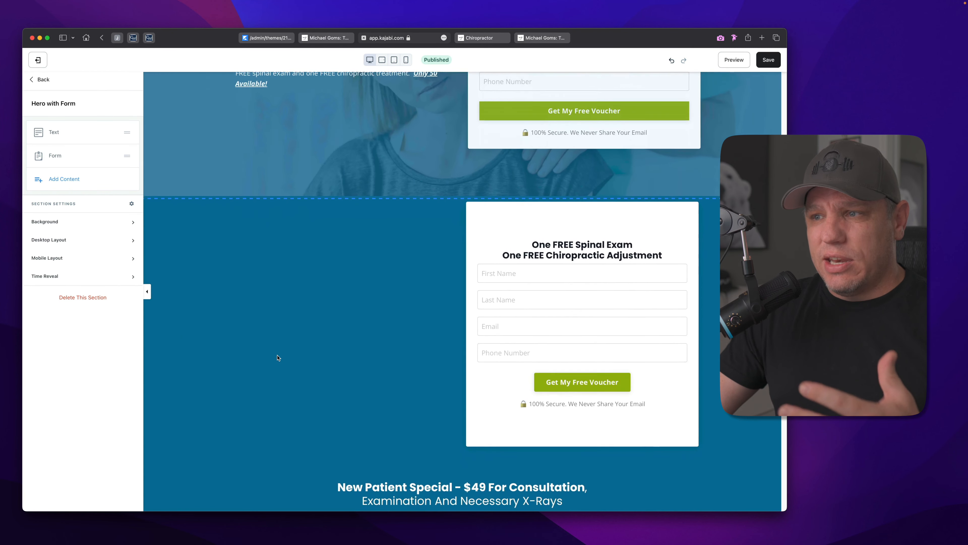
scroll(277, 357, up, 3)
scroll(277, 357, down, 4)
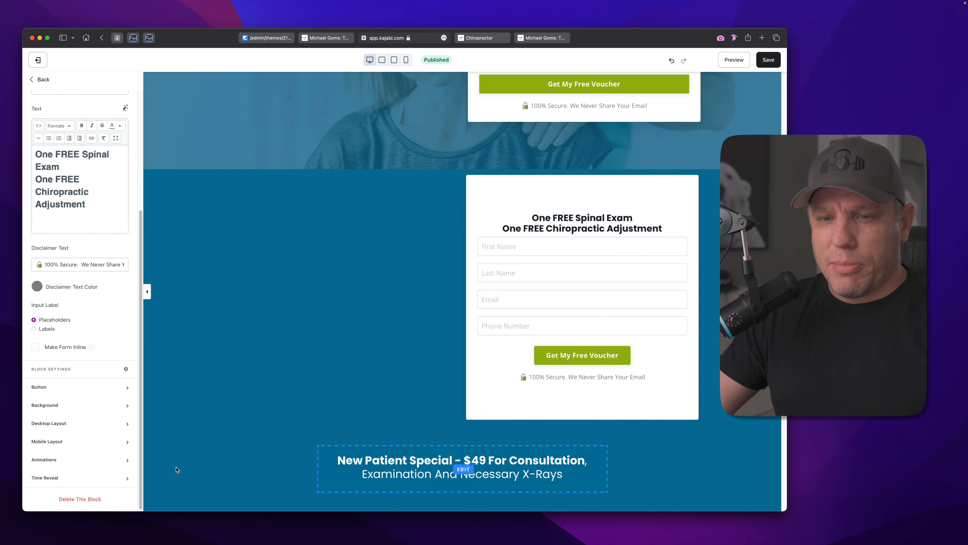
click(99, 424)
scroll(99, 426, down, 5)
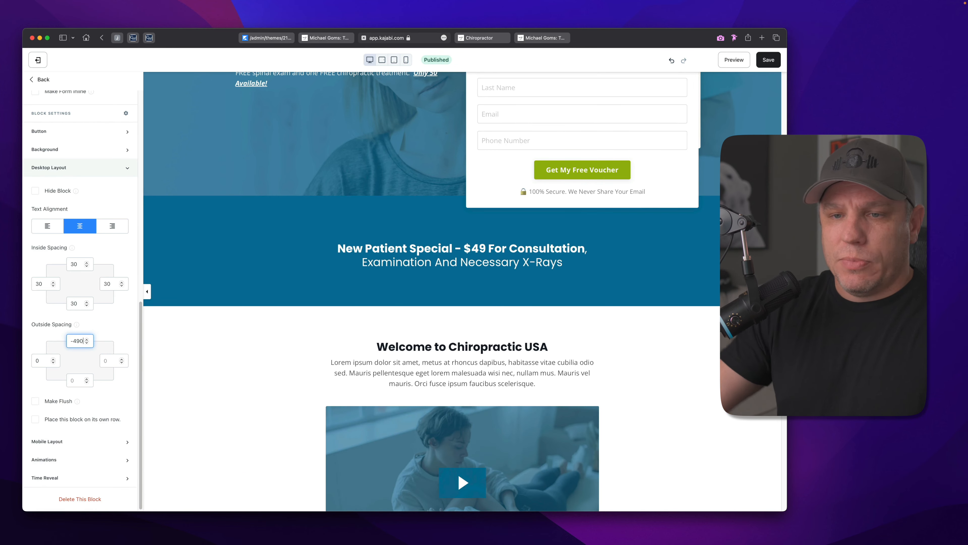
scroll(621, 360, up, 5)
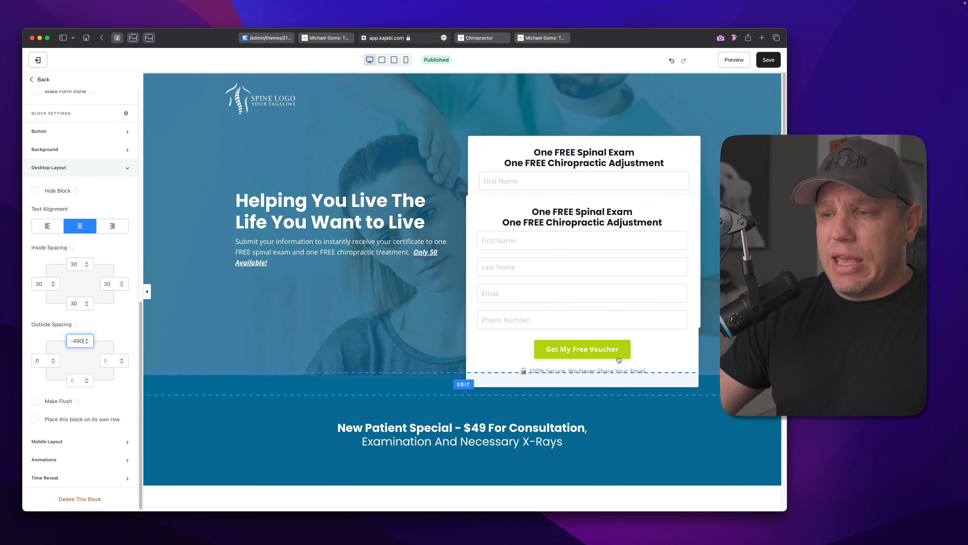
scroll(620, 359, up, 3)
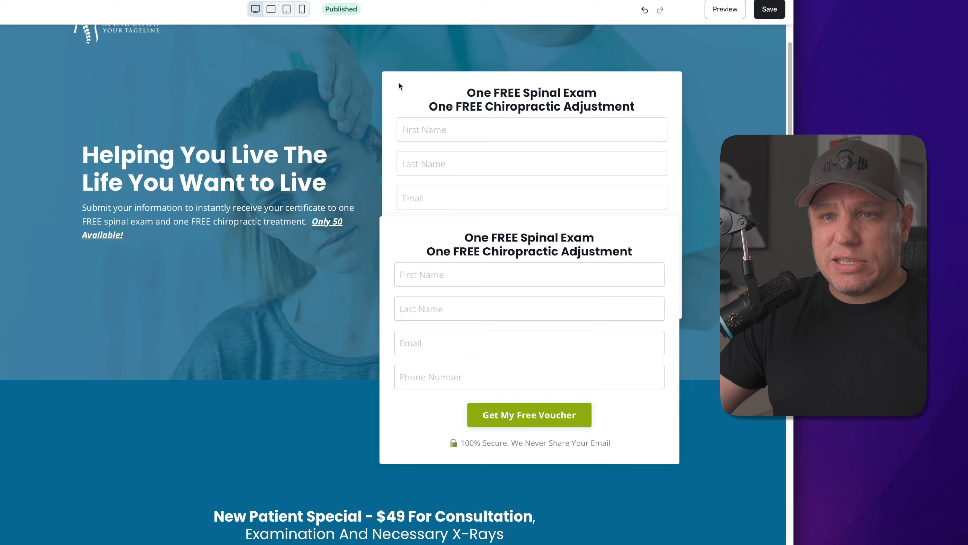
Hide the original form block in the Hero with Form section
click(39, 79)
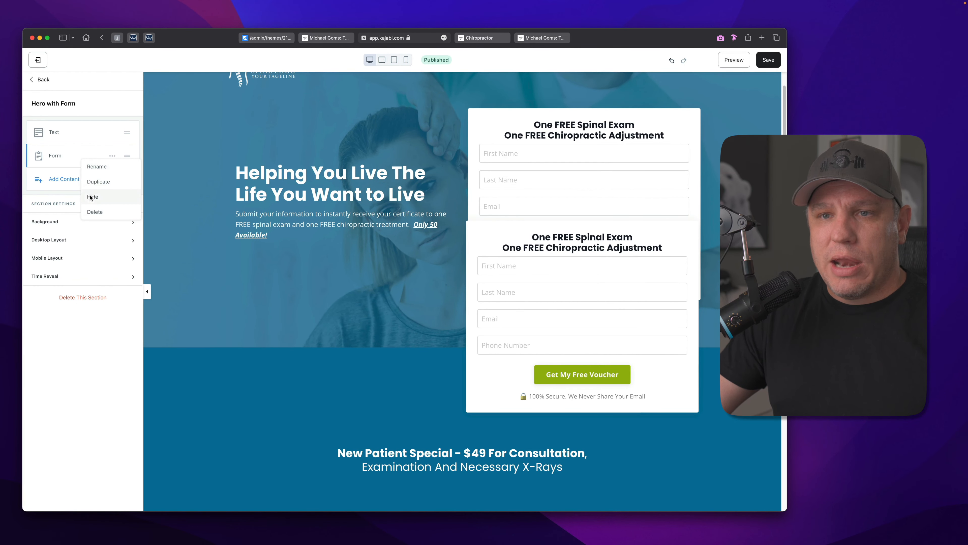
click(90, 197)
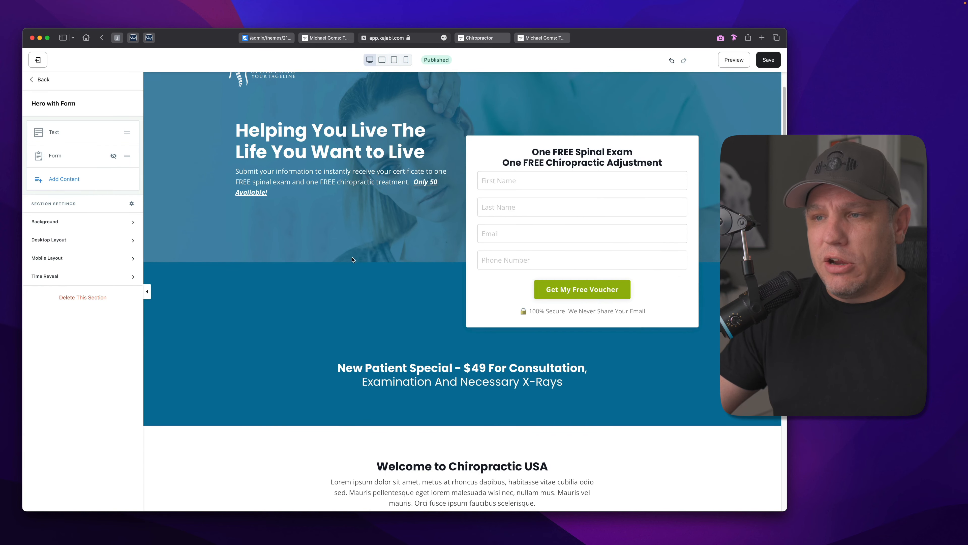
scroll(352, 260, up, 2)
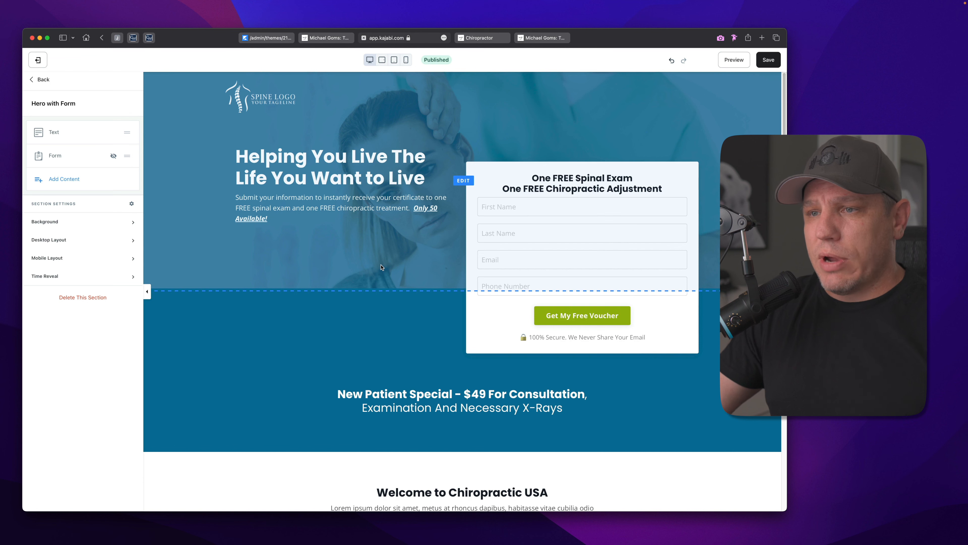
Adjust the Hero with Form section's desktop padding, trying 300 at the top
click(90, 240)
scroll(90, 244, down, 2)
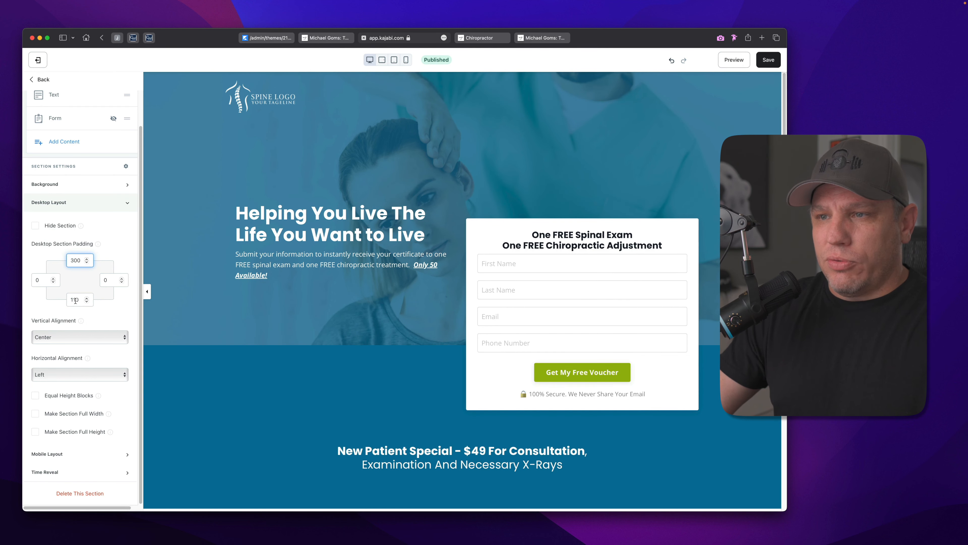
double_click(75, 261)
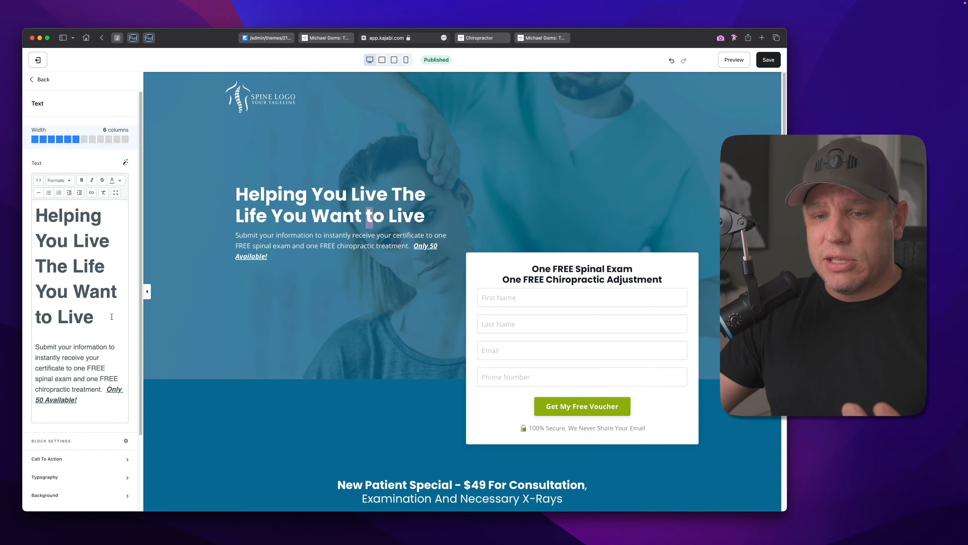
Set the hero text block's desktop top outside spacing to 100
scroll(111, 323, down, 3)
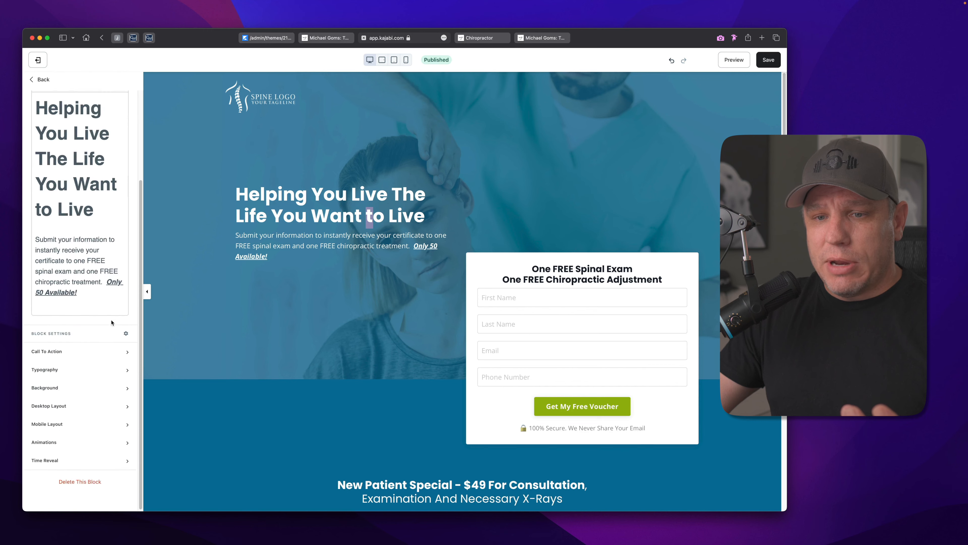
click(91, 425)
scroll(72, 343, down, 5)
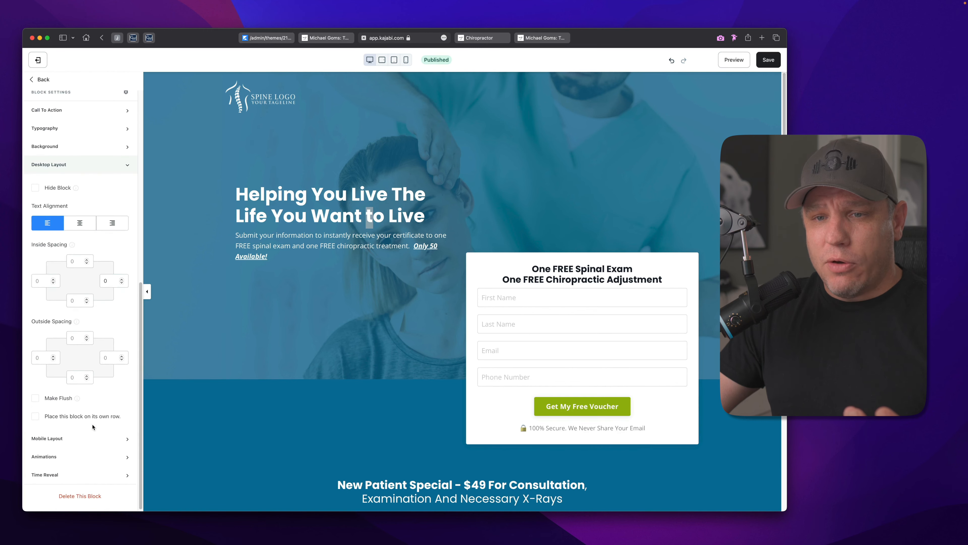
click(76, 340)
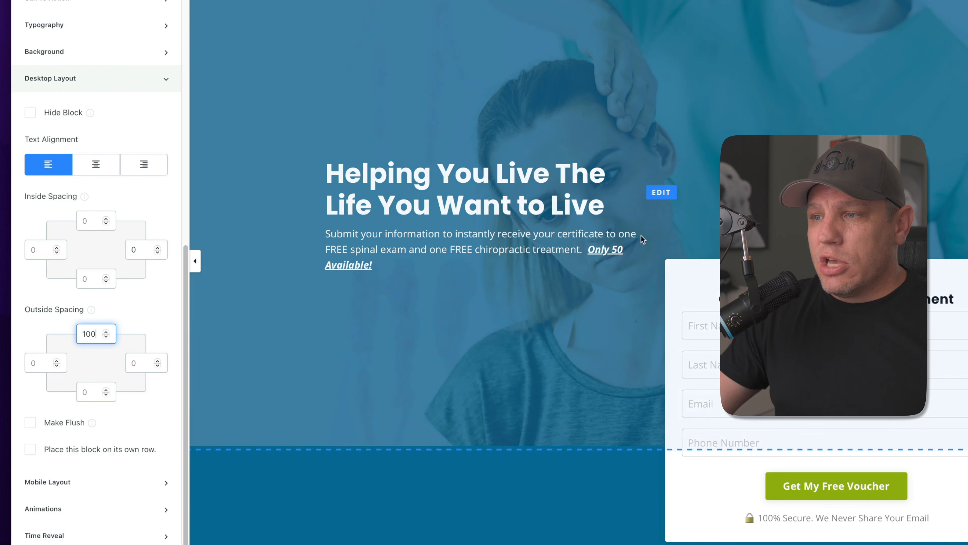
Set the overlapping opt-in form block's desktop top outside spacing to -450
click(677, 266)
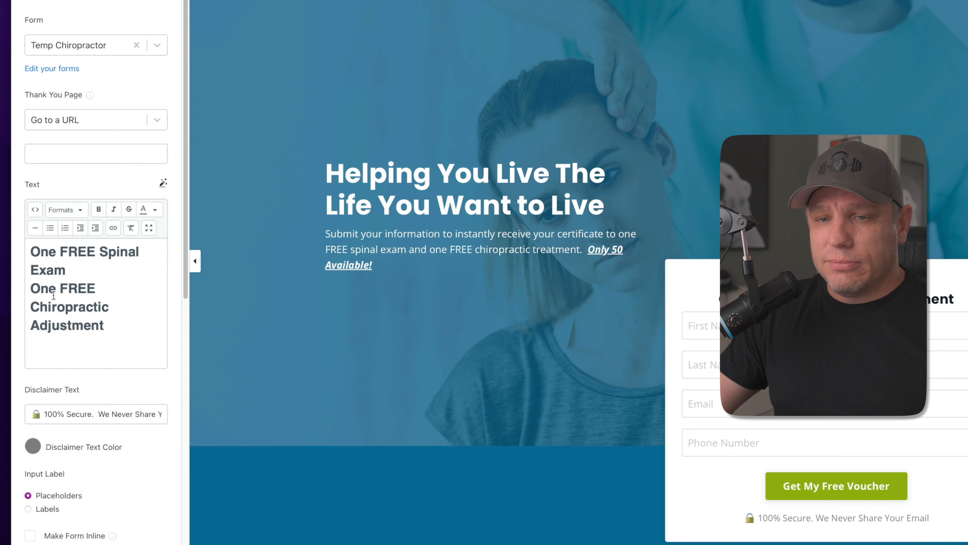
scroll(93, 349, down, 10)
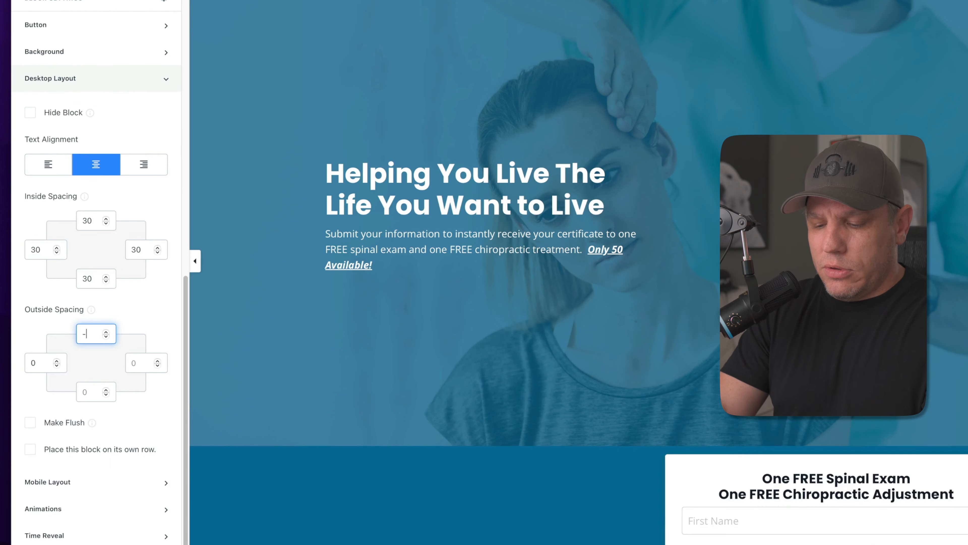
text(450)
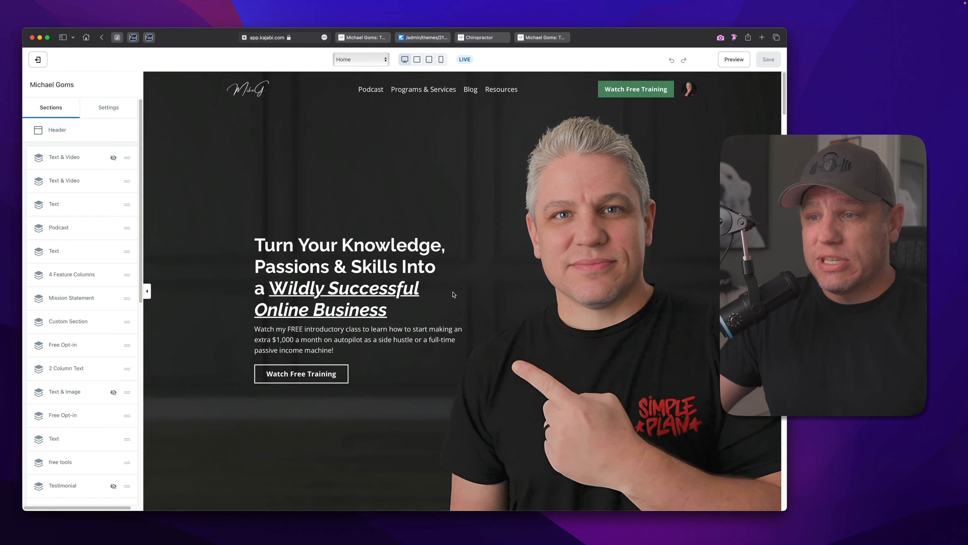
Look through the other site's live Home page down to the Aspiring Entrepreneur Academy image and text section
mouse_move(476, 293)
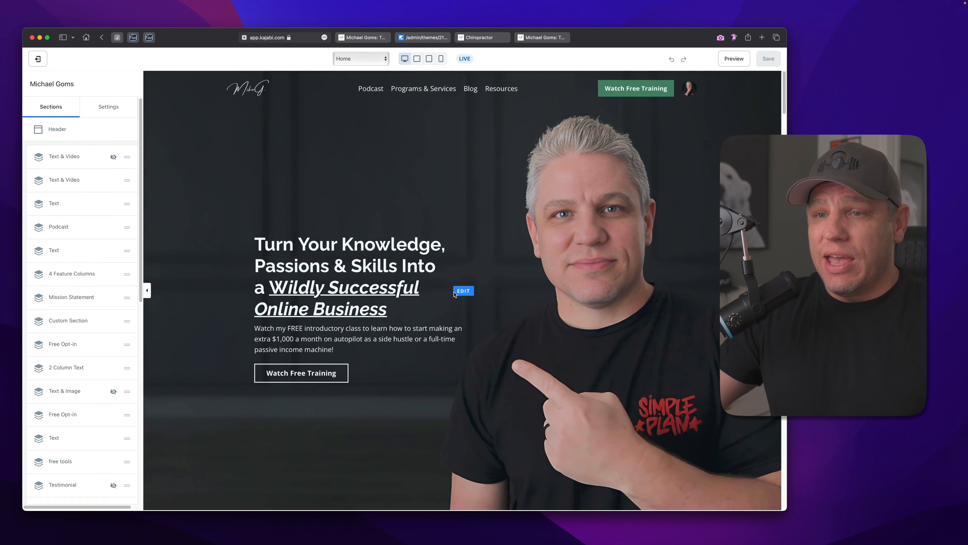
scroll(476, 293, down, 20)
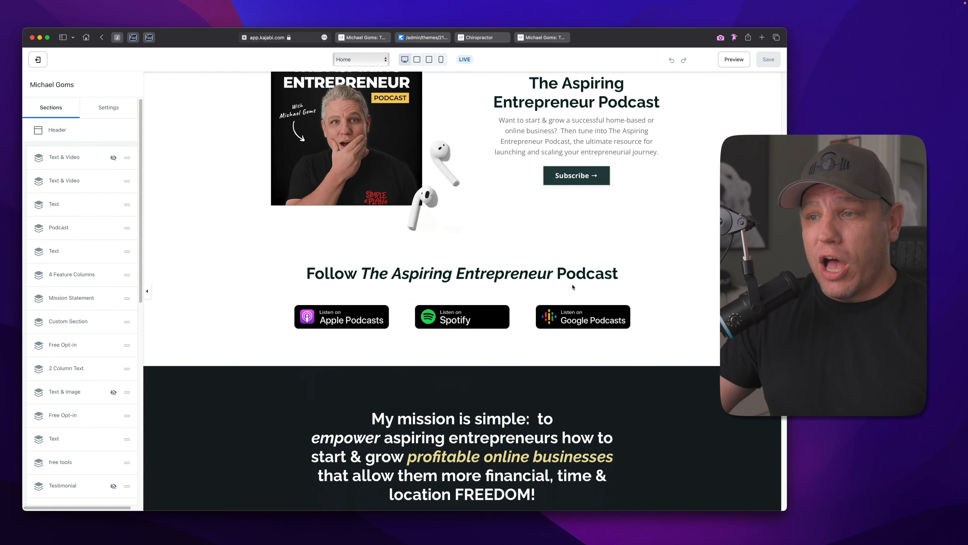
scroll(573, 286, down, 20)
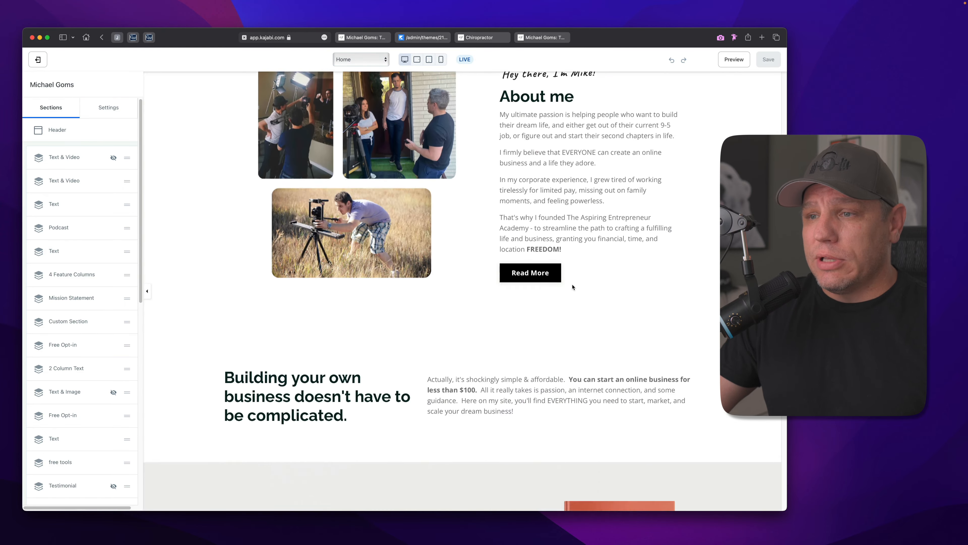
scroll(573, 286, down, 20)
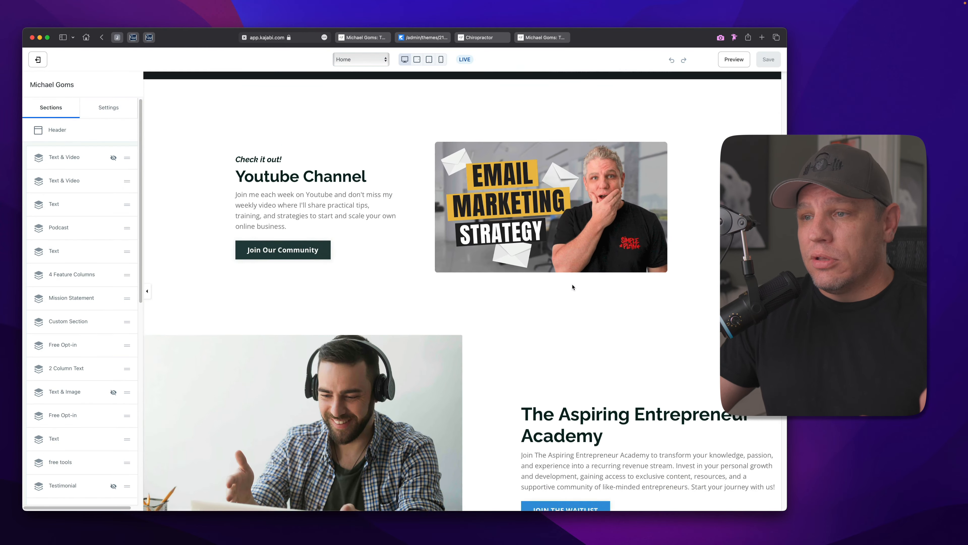
scroll(573, 287, down, 2)
scroll(572, 286, up, 3)
scroll(573, 286, down, 2)
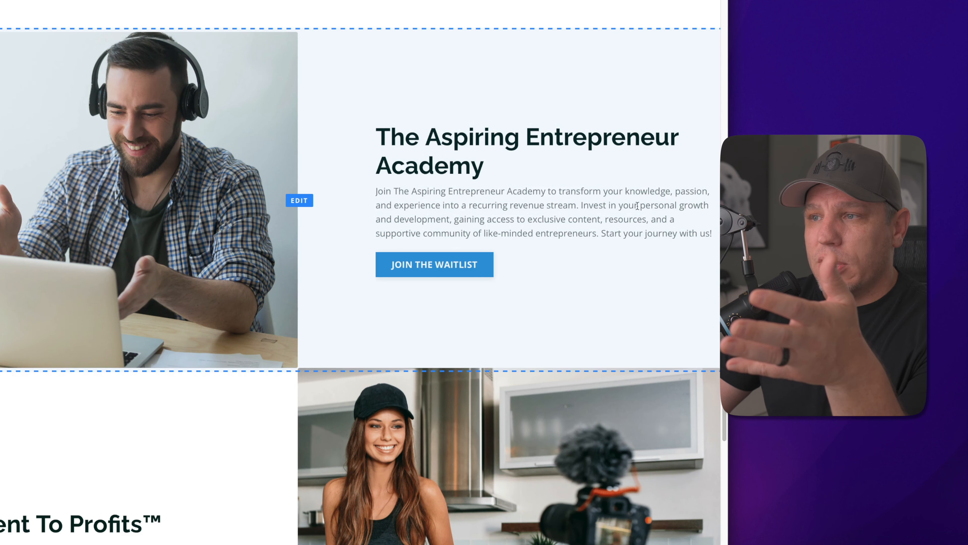
Try a 4-column width on the Aspiring Entrepreneur Academy text block and restore it to 5 columns
scroll(456, 158, up, 2)
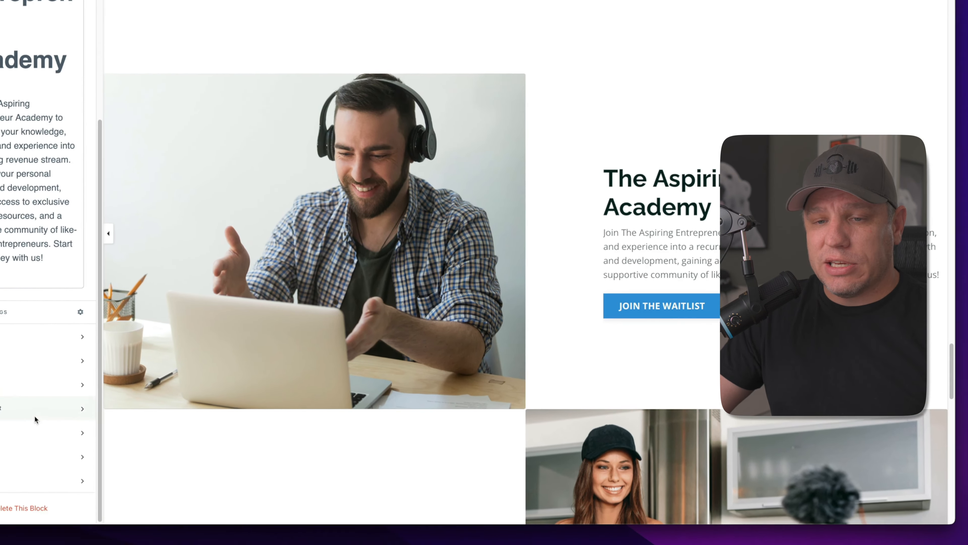
click(108, 398)
scroll(109, 398, down, 10)
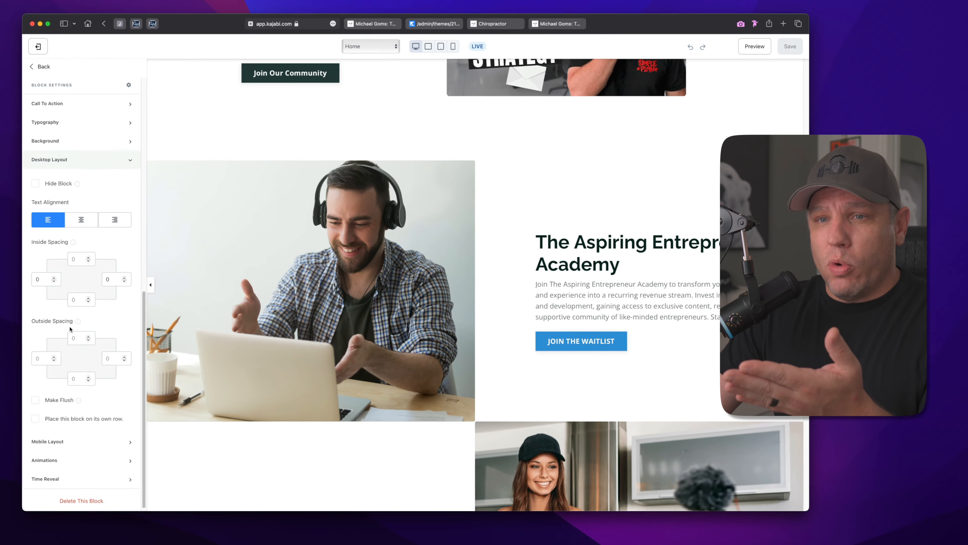
scroll(46, 304, up, 10)
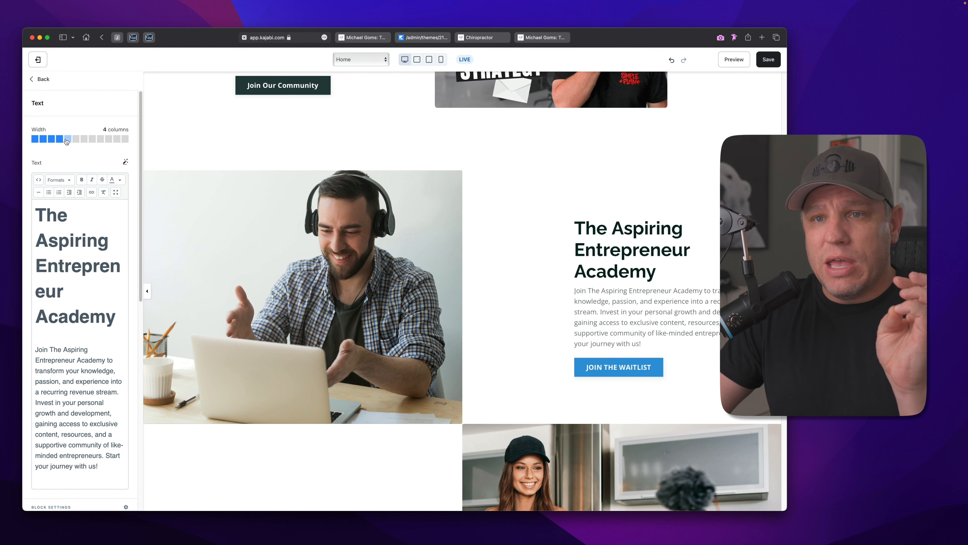
click(68, 141)
Set the Aspiring Entrepreneur Academy text block's desktop right inside spacing to 100
scroll(79, 242, down, 11)
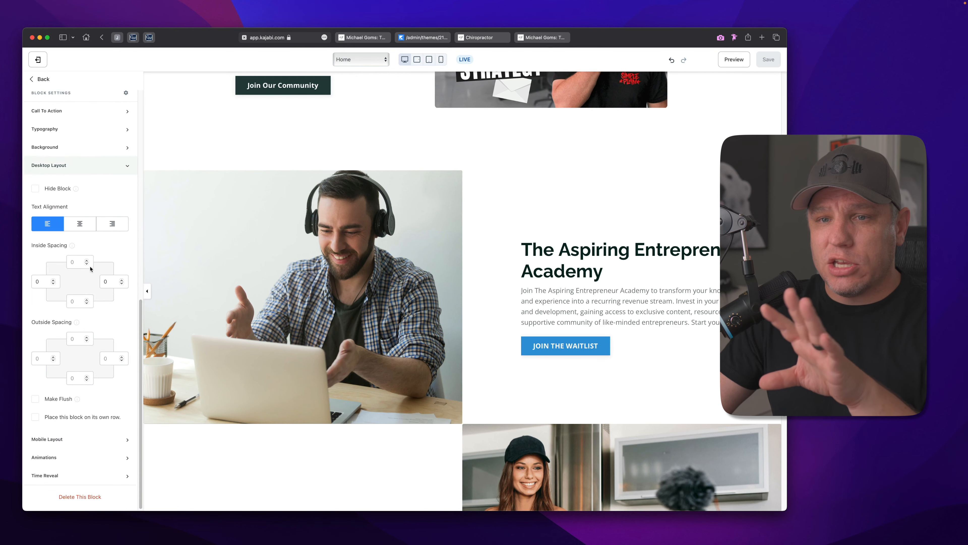
click(111, 281)
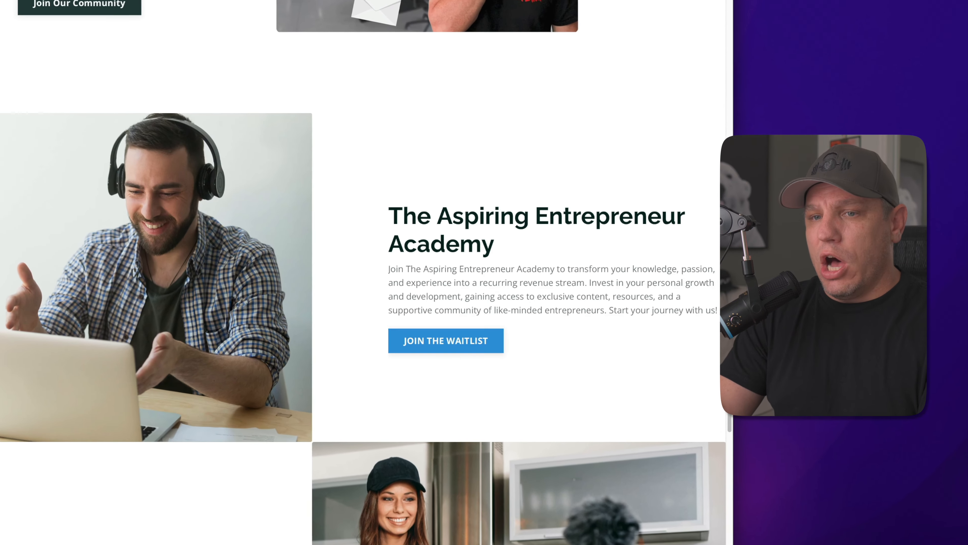
text(100)
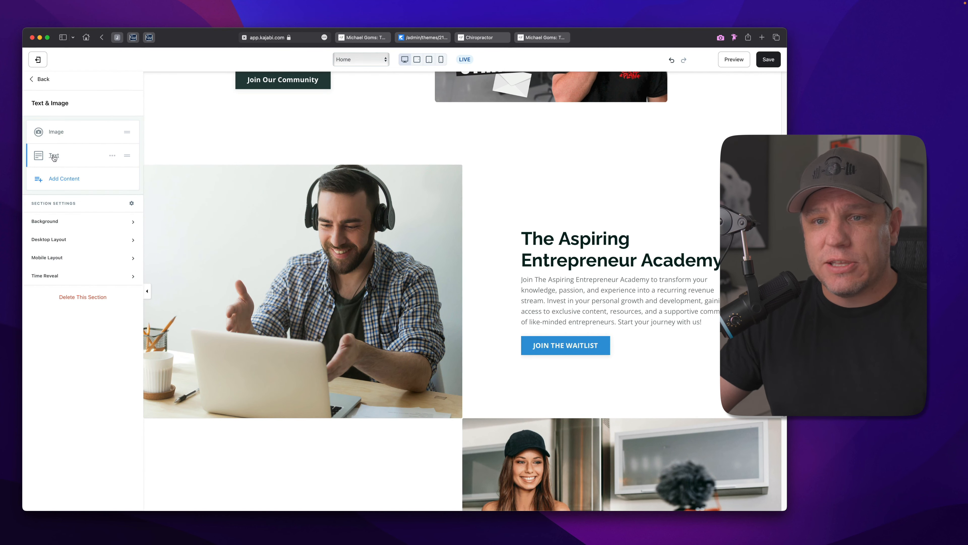
Look through the desktop layout settings of the Aspiring Entrepreneur Academy section and of its image block
click(73, 244)
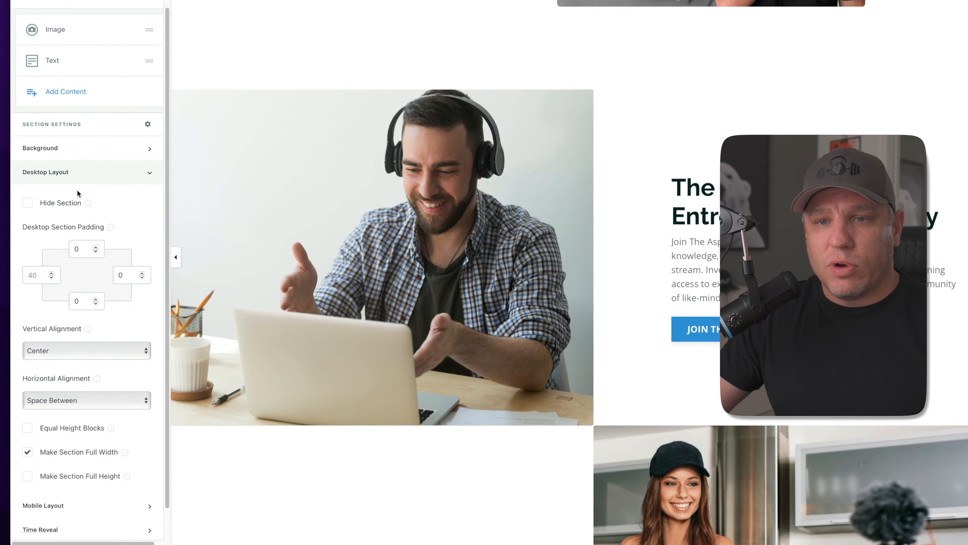
scroll(77, 193, down, 1)
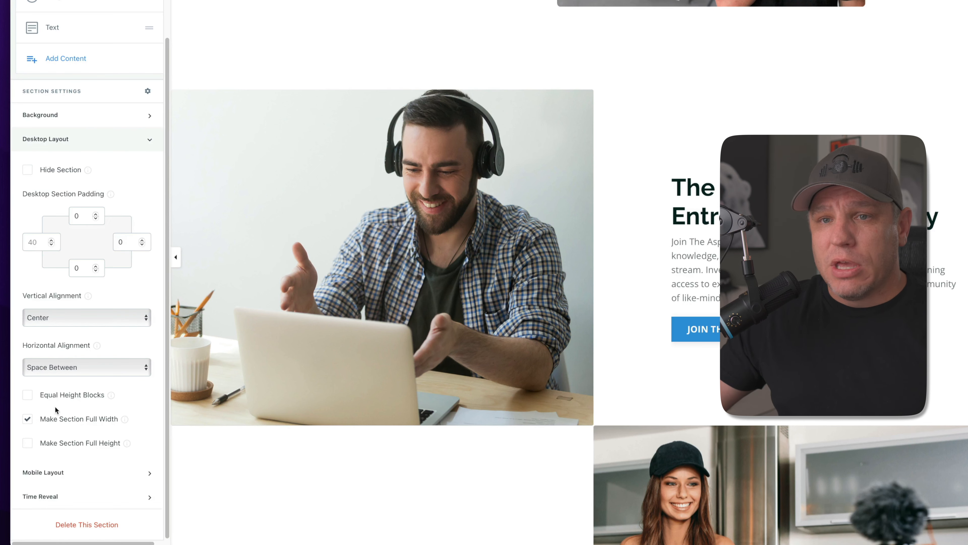
scroll(86, 396, up, 2)
click(356, 209)
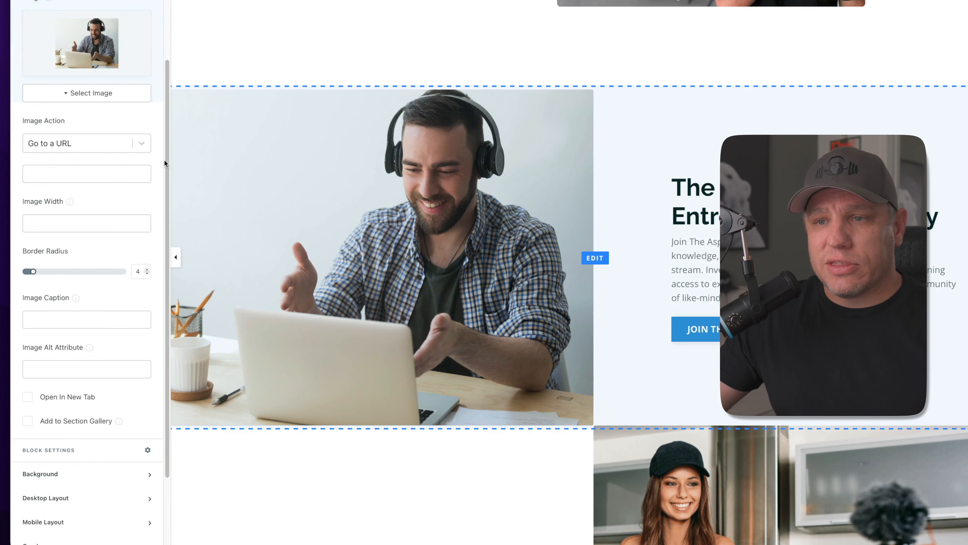
scroll(38, 240, down, 3)
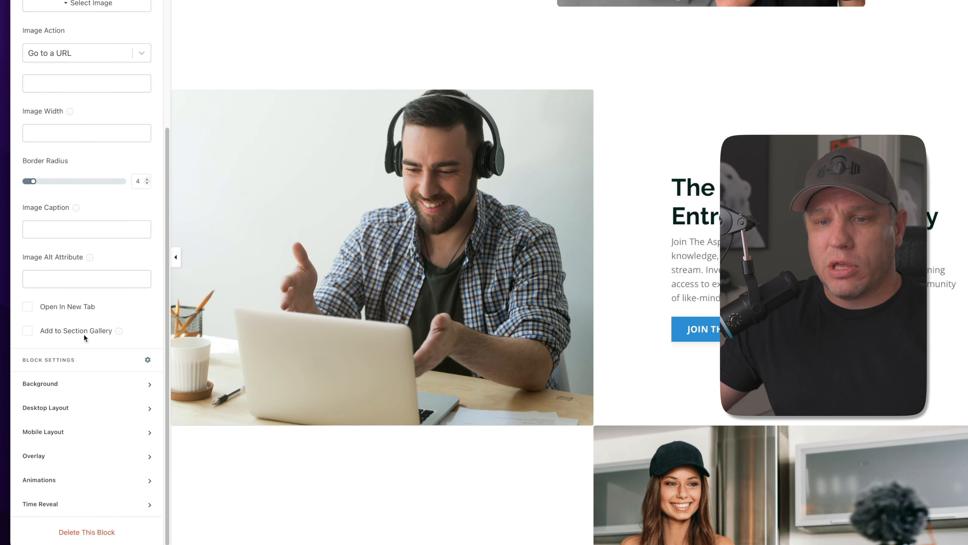
click(93, 411)
scroll(93, 410, down, 10)
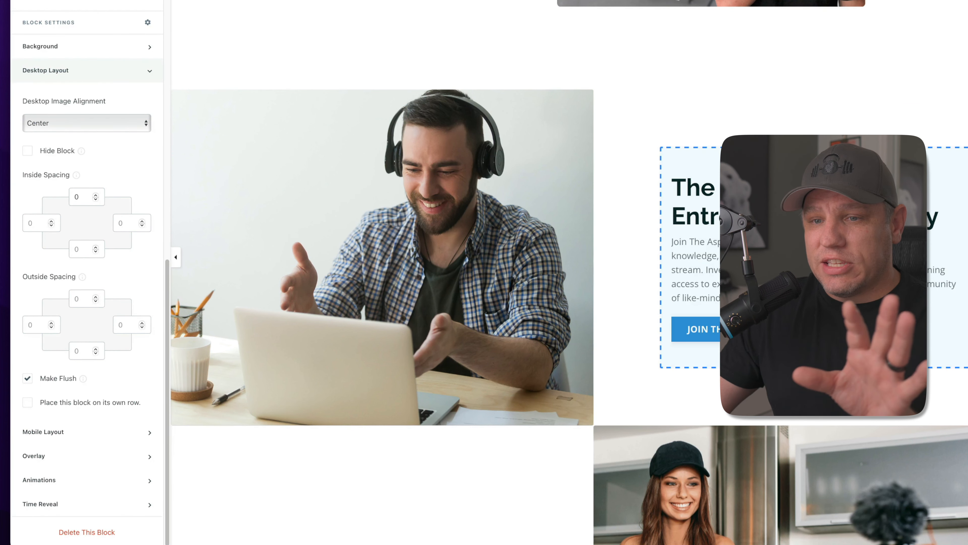
Try Make Flush on the Aspiring Entrepreneur Academy text block's desktop layout and switch it off again
click(690, 267)
scroll(127, 373, down, 10)
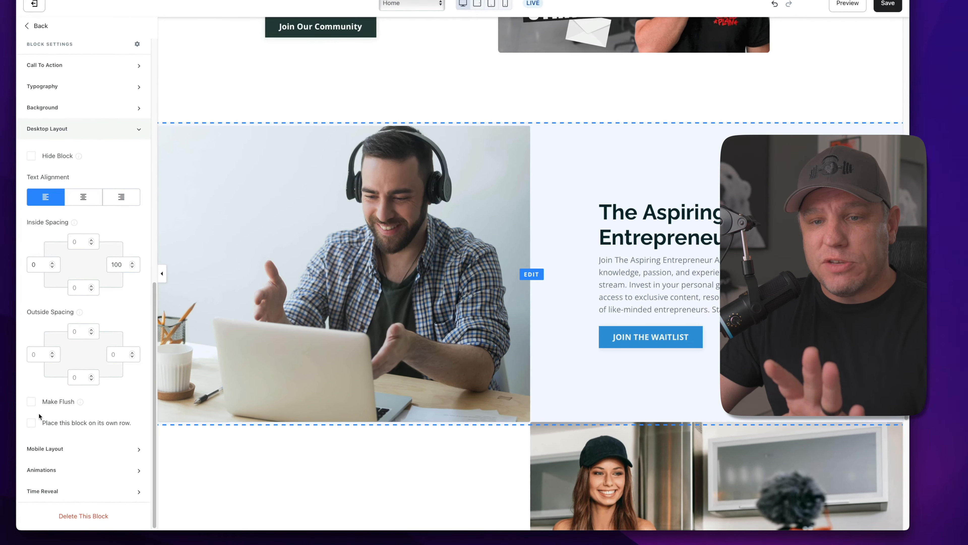
click(27, 402)
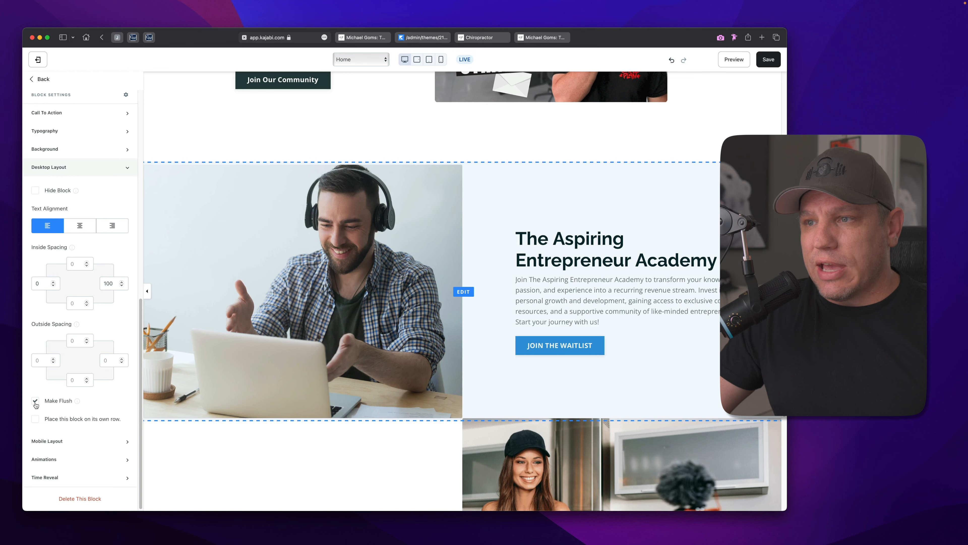
click(35, 401)
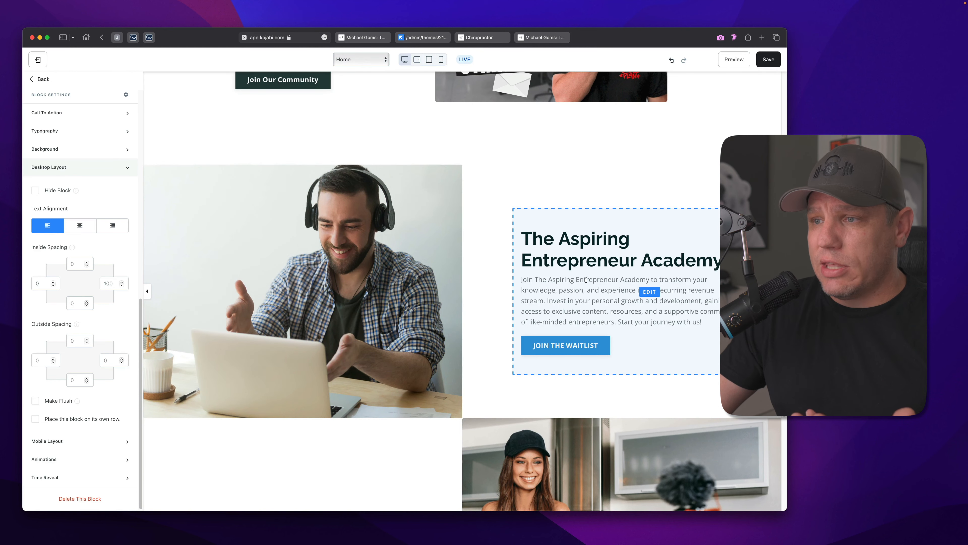
Try a blue block background color on the Aspiring Entrepreneur Academy text block and undo it
click(95, 154)
click(37, 236)
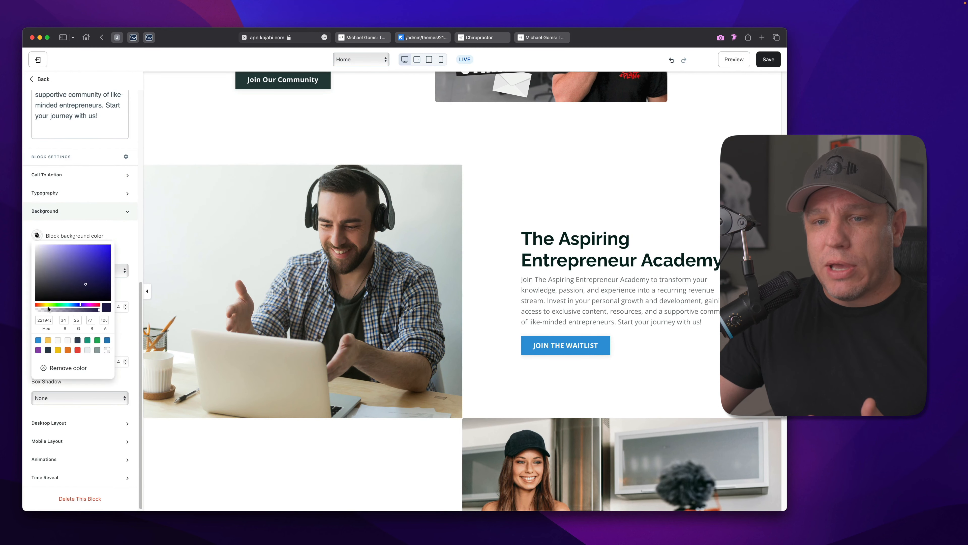
click(38, 340)
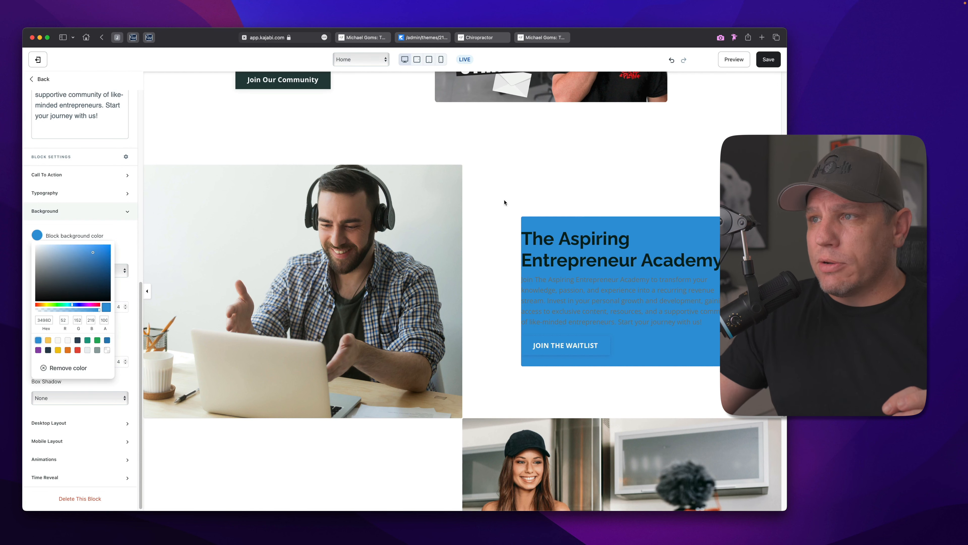
click(672, 60)
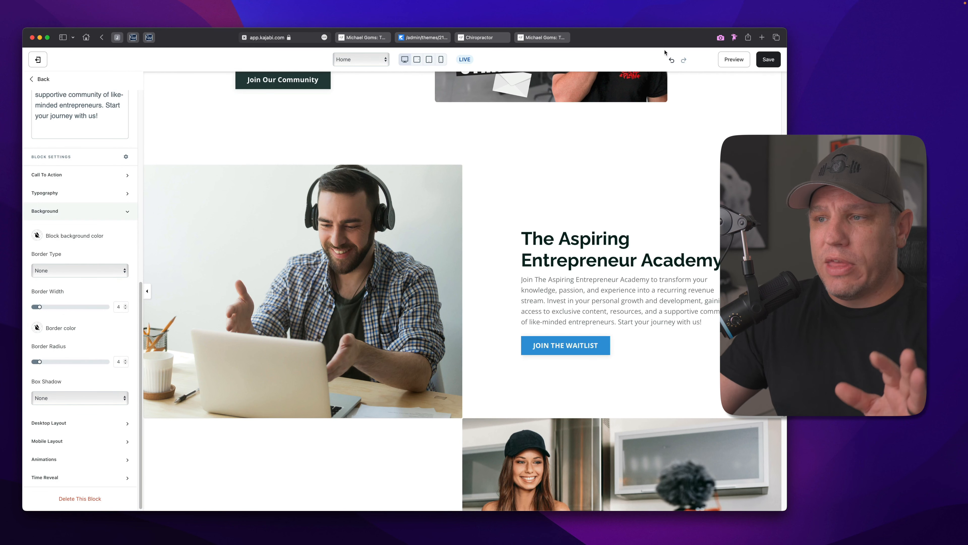
Give the whole Aspiring Entrepreneur Academy Text & Image section a yellow background color
click(486, 235)
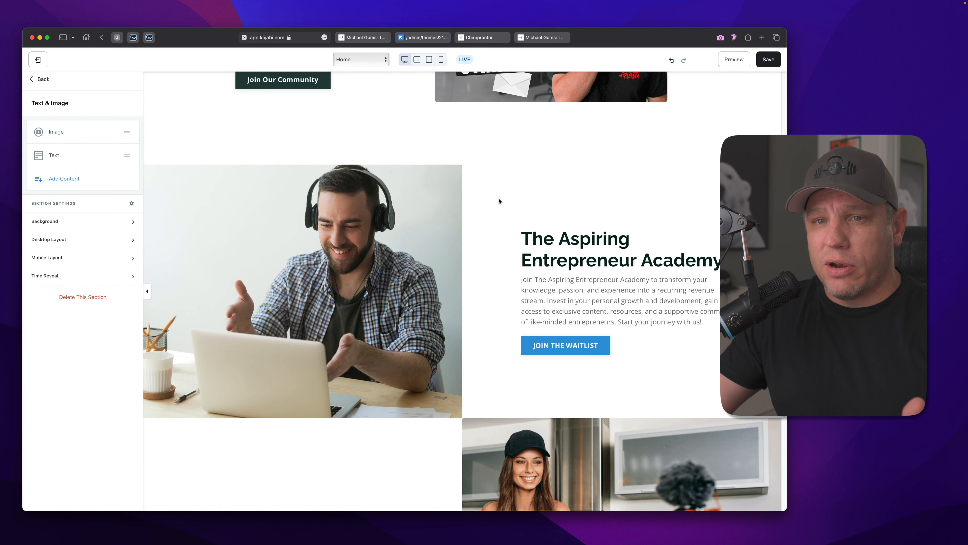
click(72, 222)
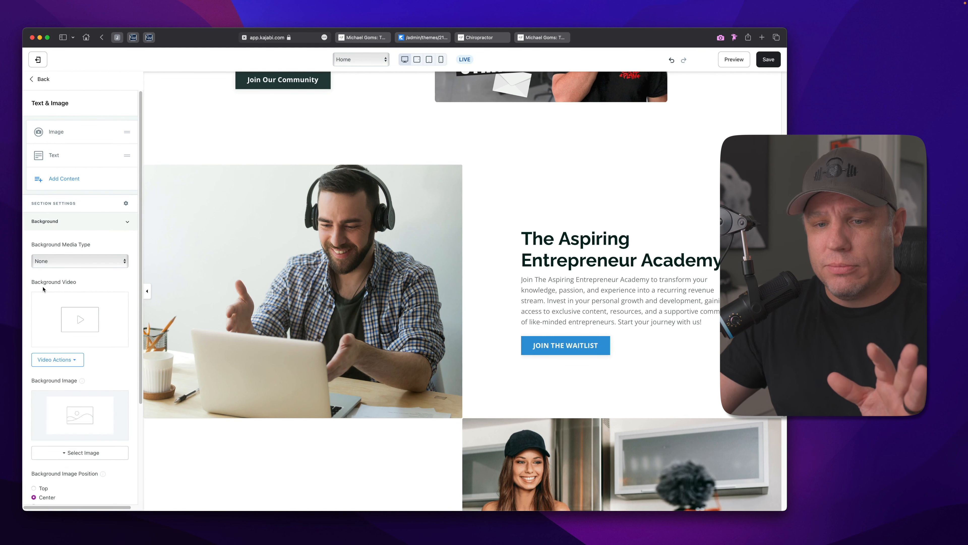
scroll(53, 420, down, 3)
click(37, 411)
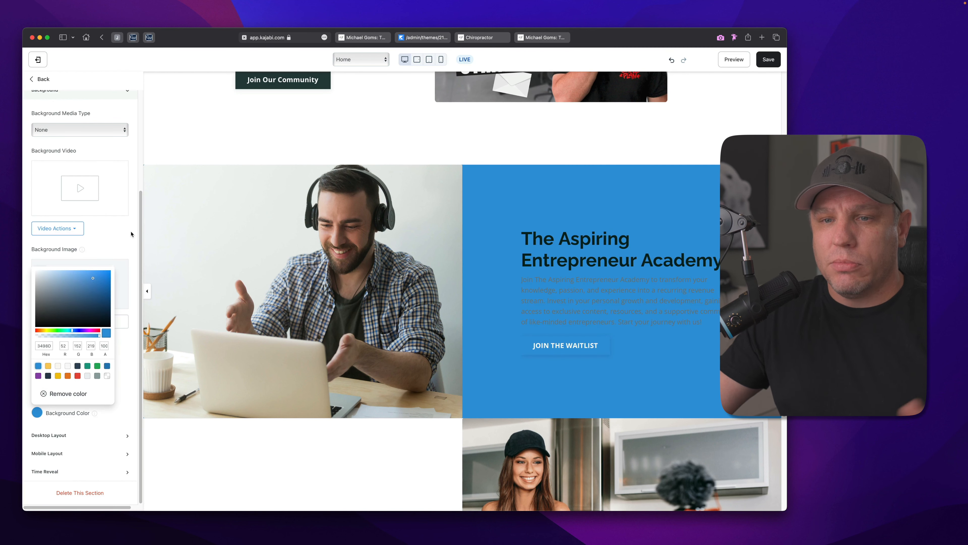
click(110, 248)
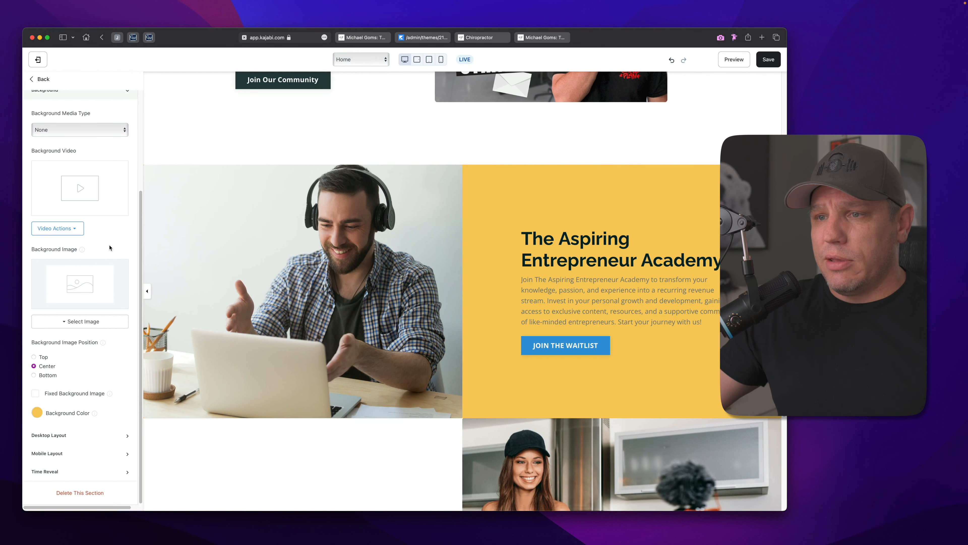
Try placing the Text block before the Image block in the yellow section and restore the original order
scroll(291, 287, down, 5)
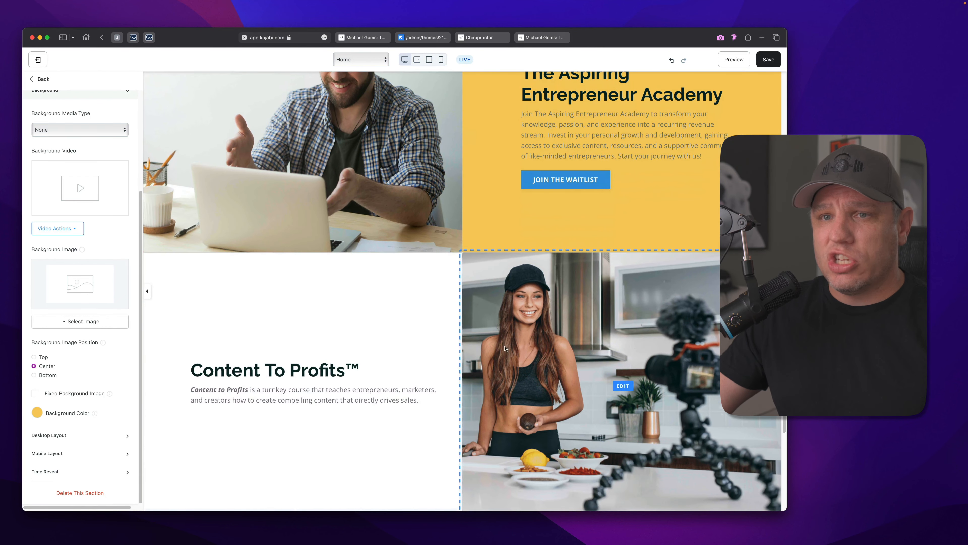
scroll(505, 348, up, 7)
scroll(80, 229, up, 4)
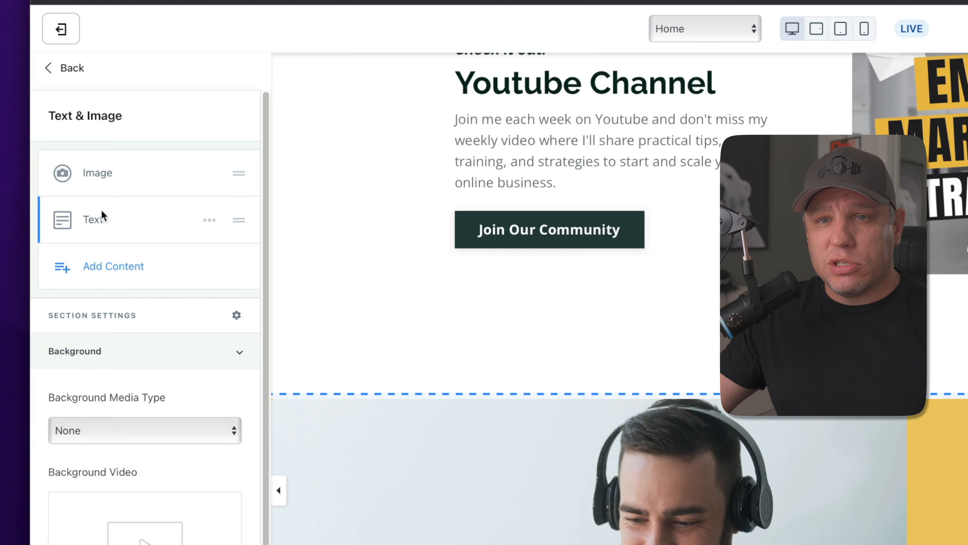
drag(239, 224, 239, 177)
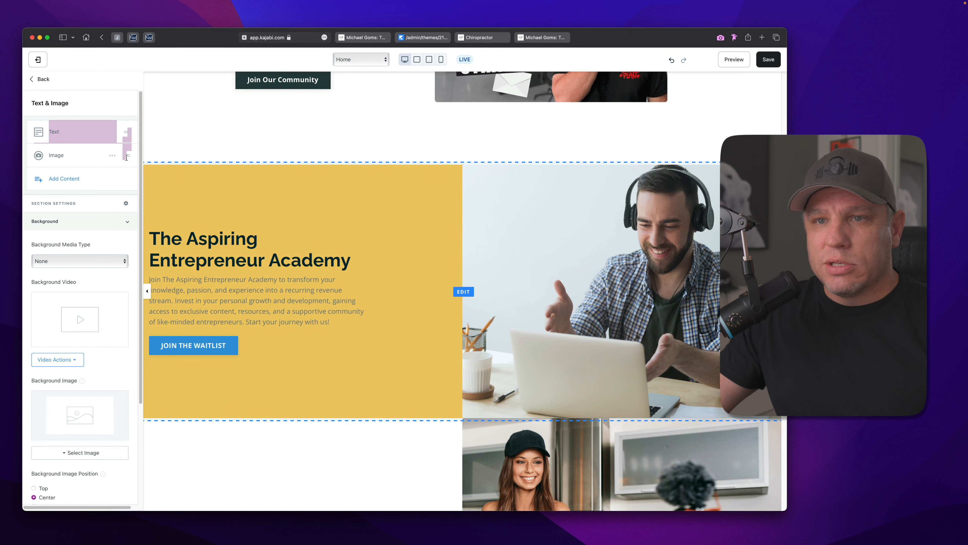
drag(127, 162, 126, 159)
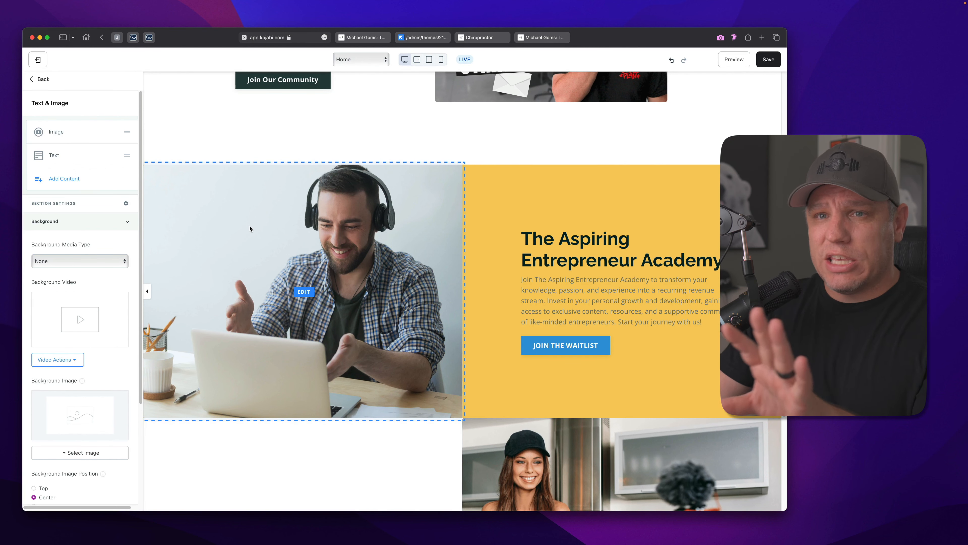
Add a new Text & Image section from the Images category at the end of the Home page
click(40, 79)
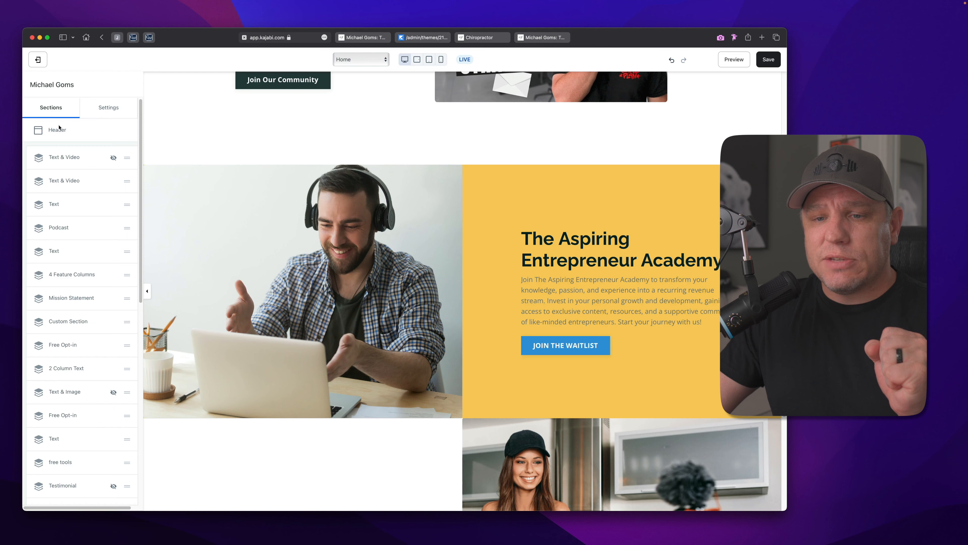
scroll(79, 296, down, 10)
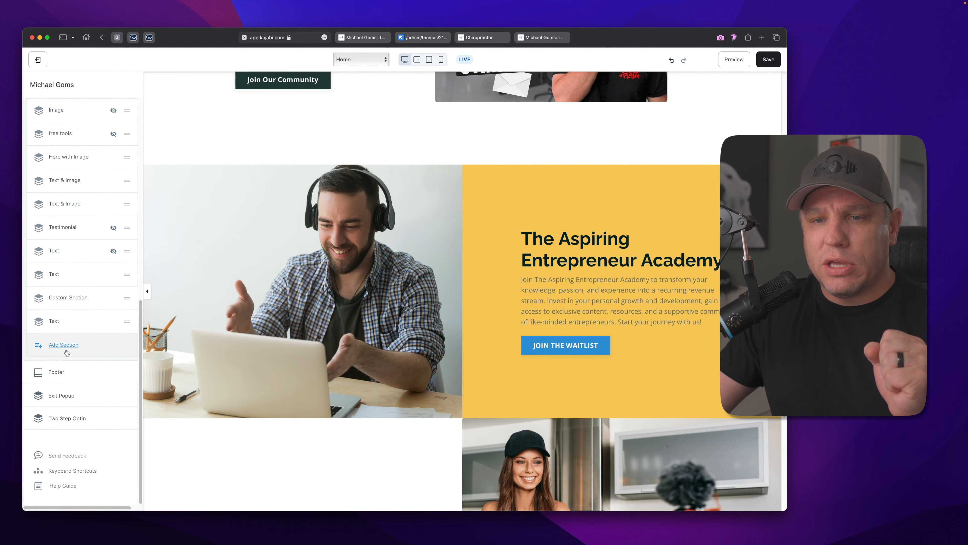
click(62, 345)
scroll(68, 265, down, 5)
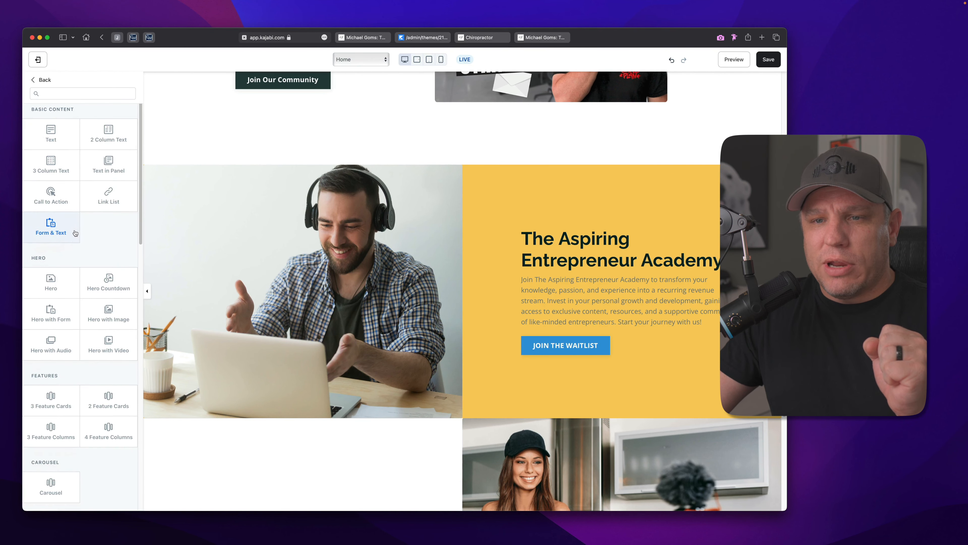
scroll(68, 265, down, 10)
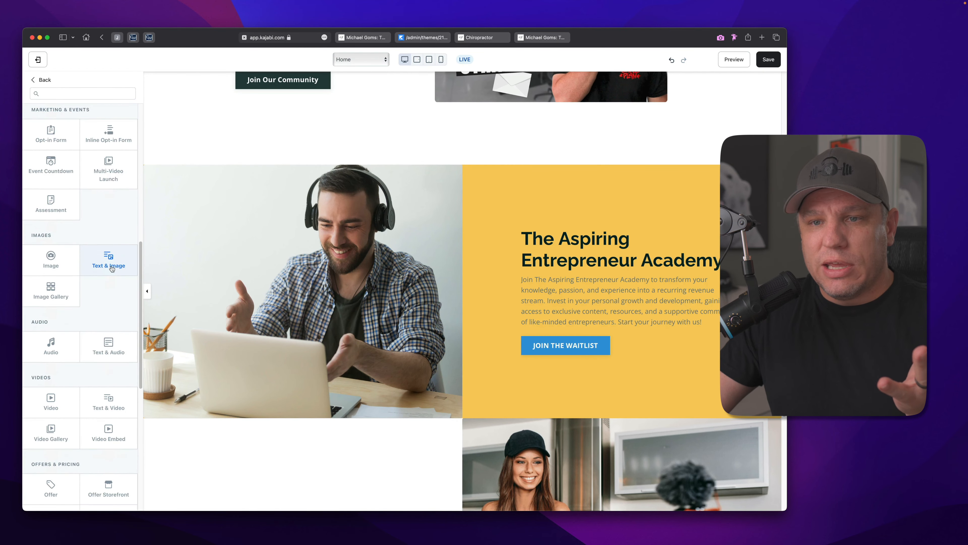
click(112, 268)
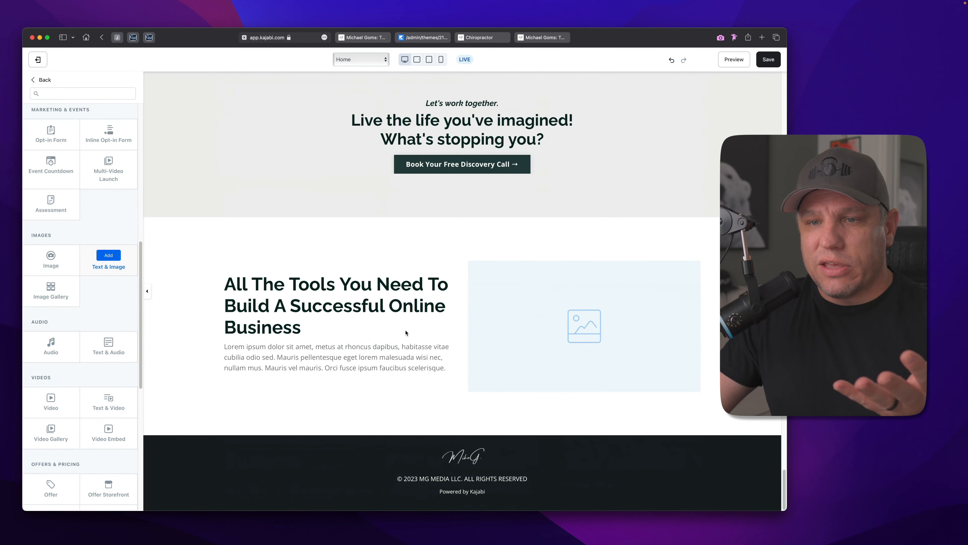